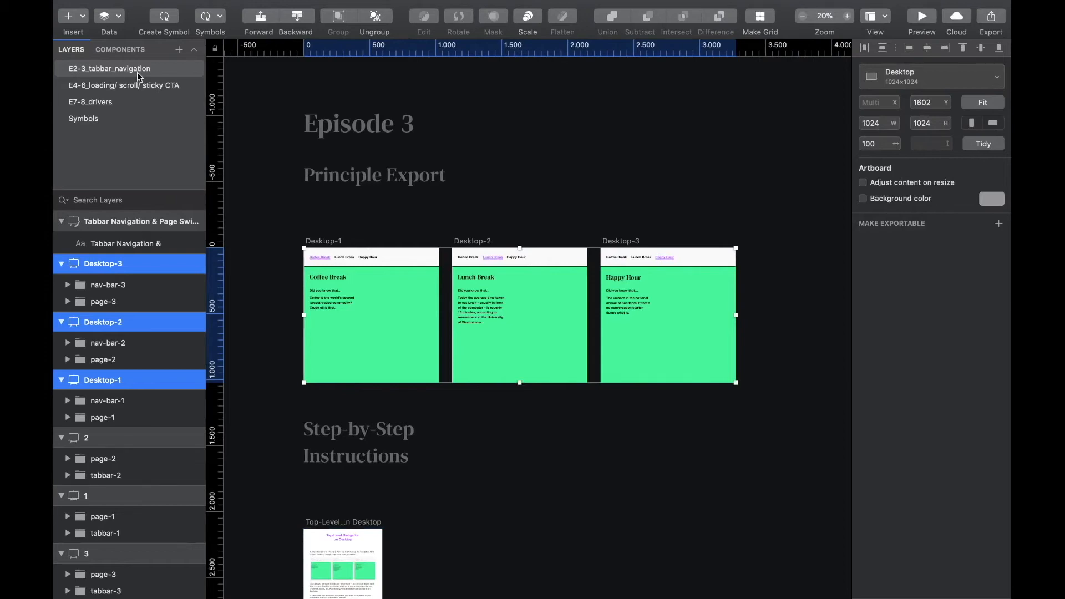
Switch to Principle and import the selected Desktop-1, Desktop-2 and Desktop-3 artboards from Sketch into the navbar document
double_click(123, 70)
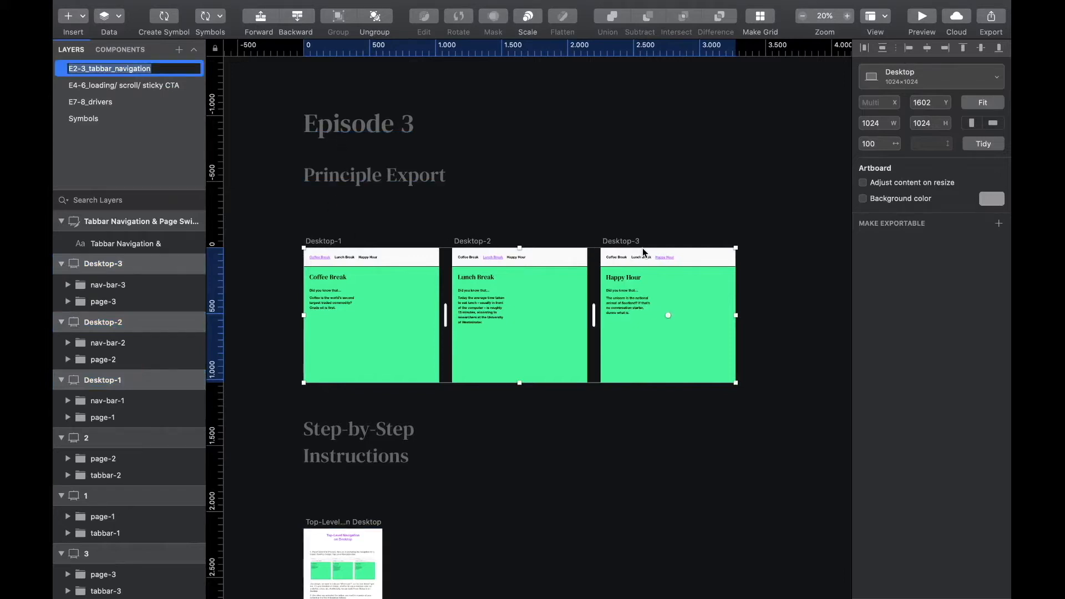
key(ctrl+Right)
click(126, 13)
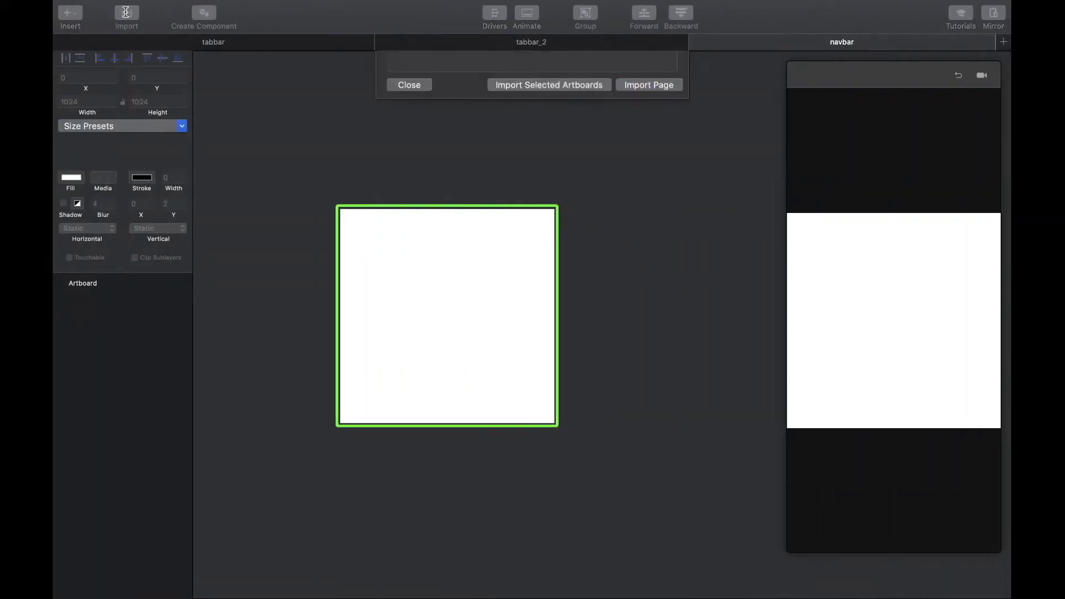
click(595, 166)
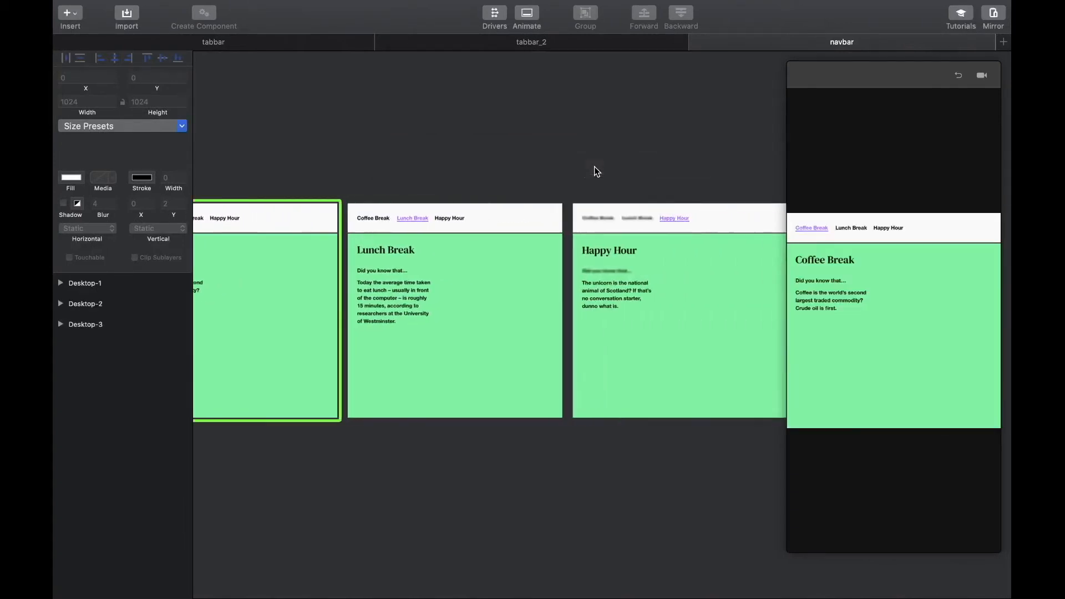
Copy the black Coffee Break label from nav-bar-2 and paste it above the Coffee Break layer in nav-bar-1
click(61, 283)
click(61, 345)
click(60, 407)
click(74, 304)
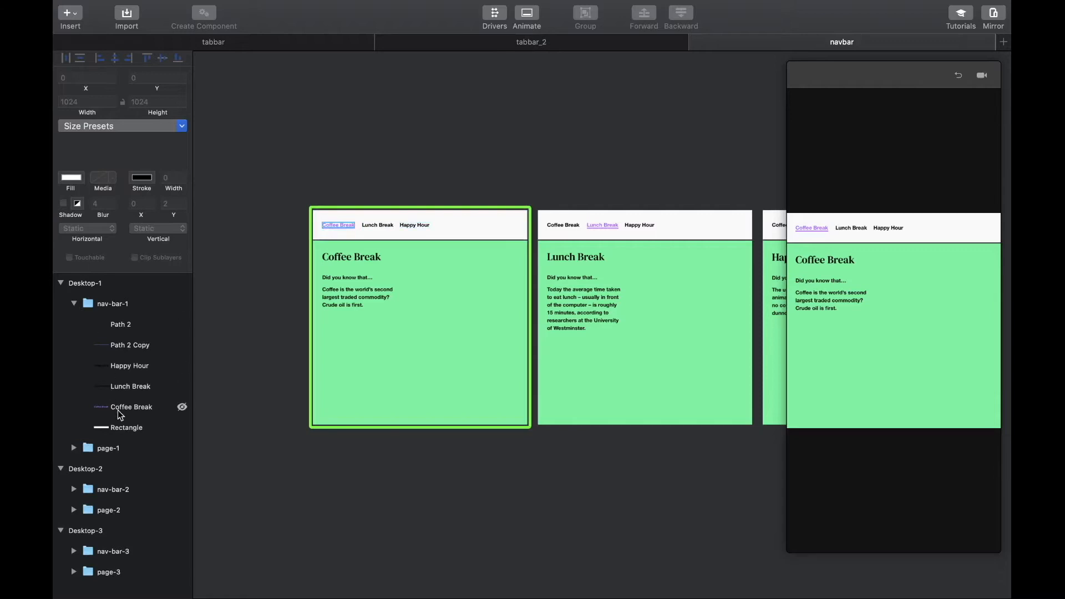
click(74, 490)
scroll(122, 510, down, 3)
click(138, 523)
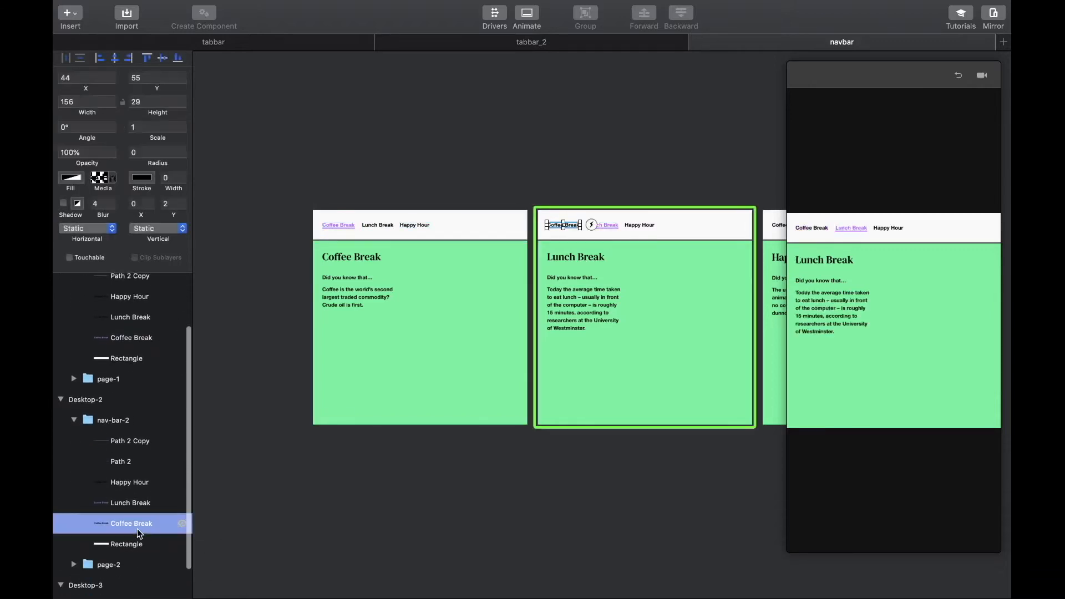
key(super+c)
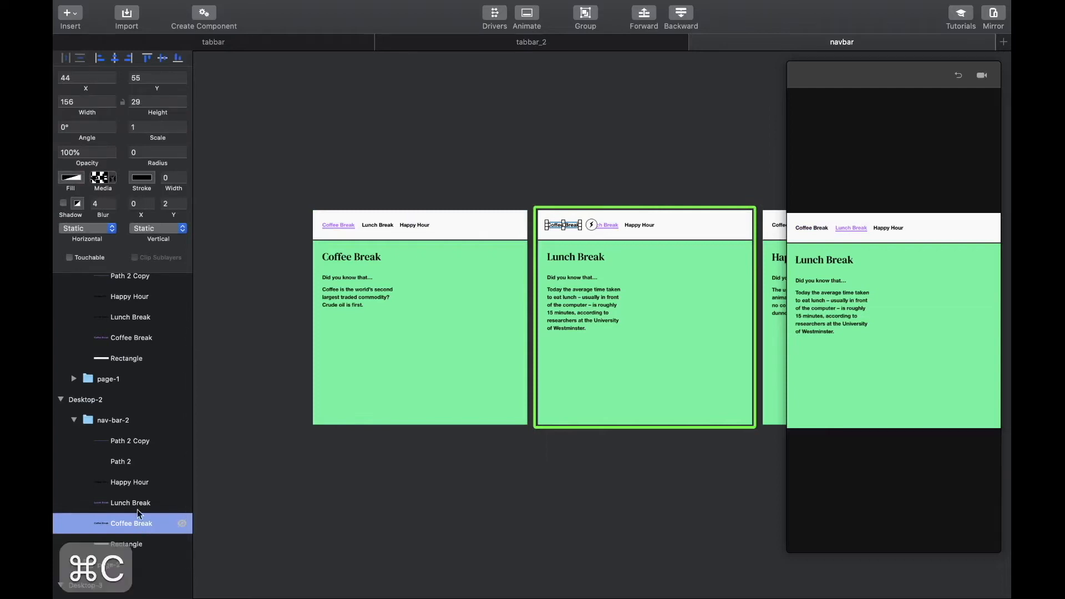
scroll(138, 509, up, 3)
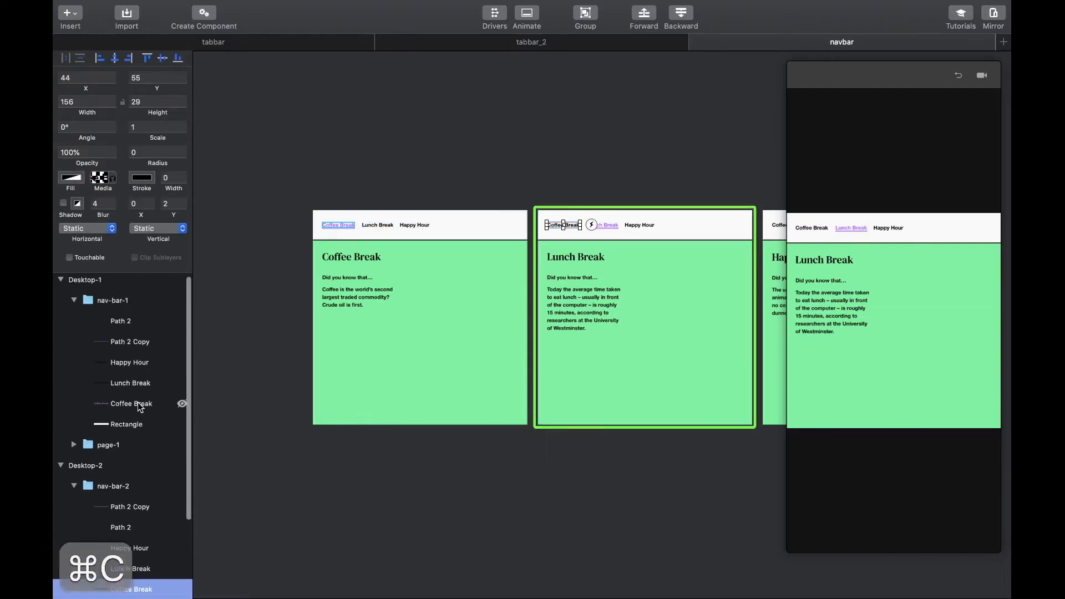
click(138, 402)
key(super+v)
Group the two Coffee Break layers in nav-bar-1 and name the group "coffee"
shift+click(136, 420)
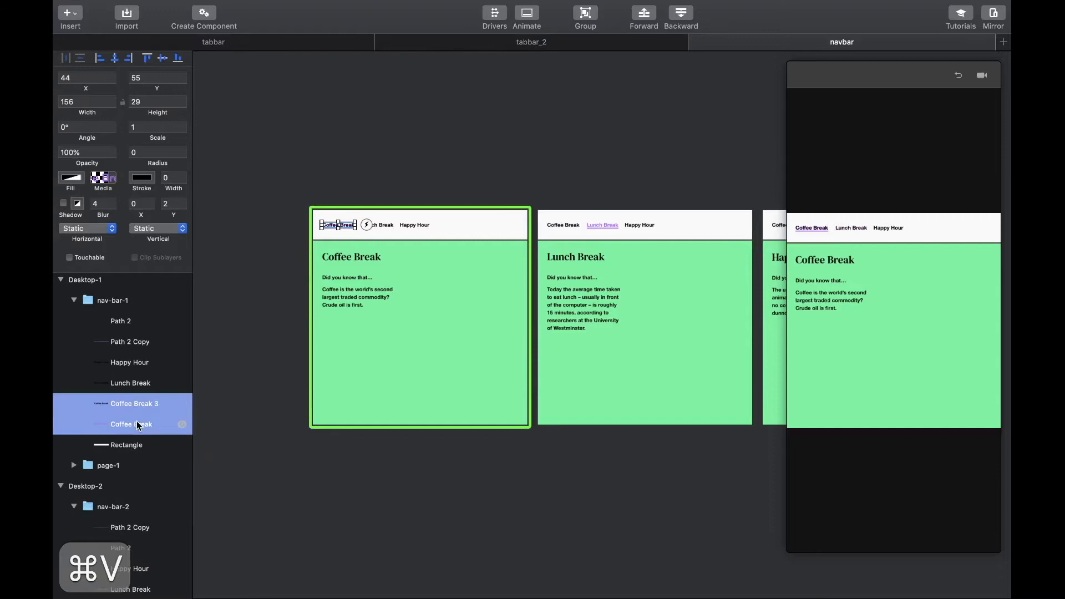
key(super+g)
key(super+r)
text(qoffee)
key(Return)
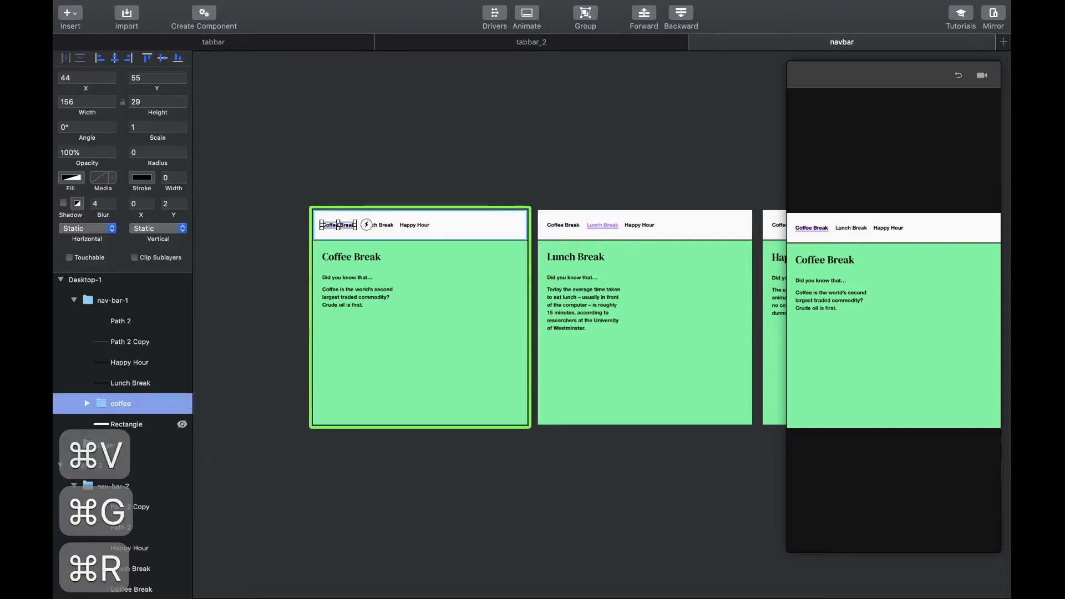
Copy the purple Lunch Break label from nav-bar-2 and paste it above the Lunch Break layer in nav-bar-1
scroll(131, 453, down, 3)
scroll(131, 452, down, 3)
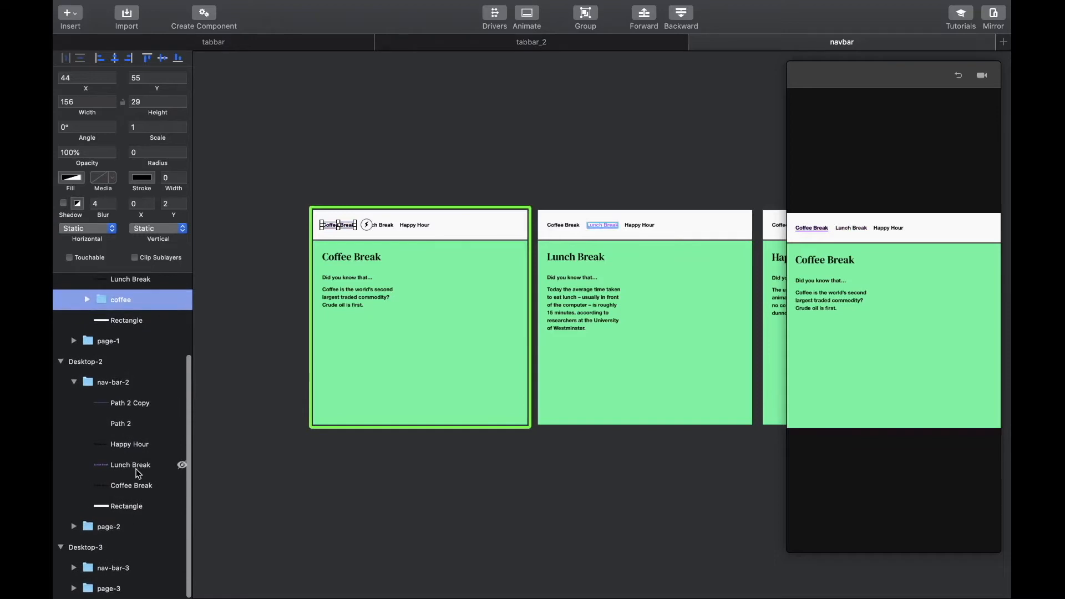
scroll(135, 482, up, 5)
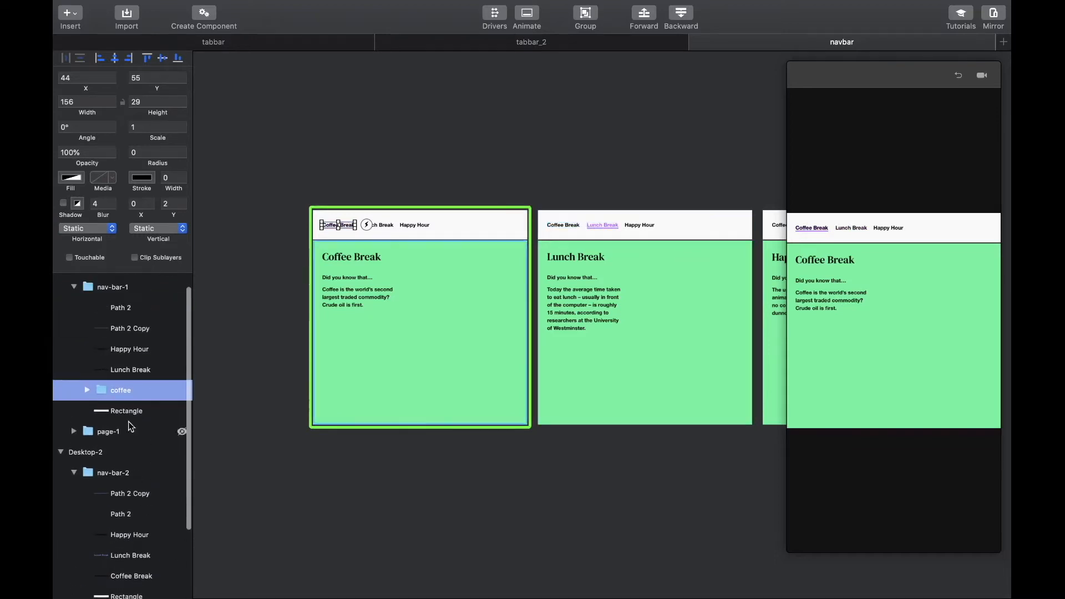
scroll(123, 368, down, 2)
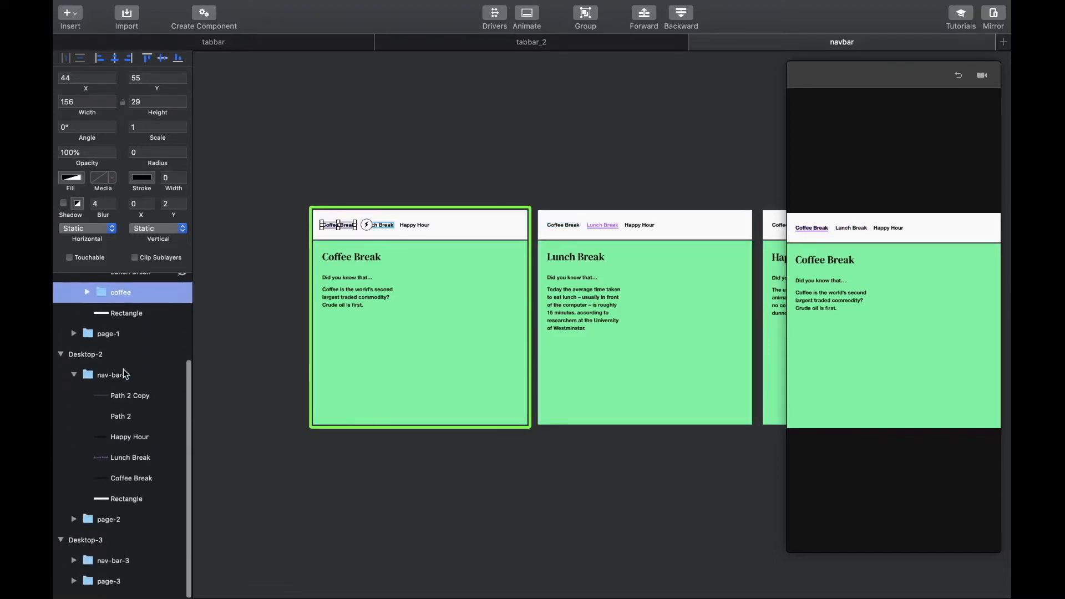
scroll(123, 368, down, 2)
click(131, 464)
key(super+c)
scroll(127, 444, up, 5)
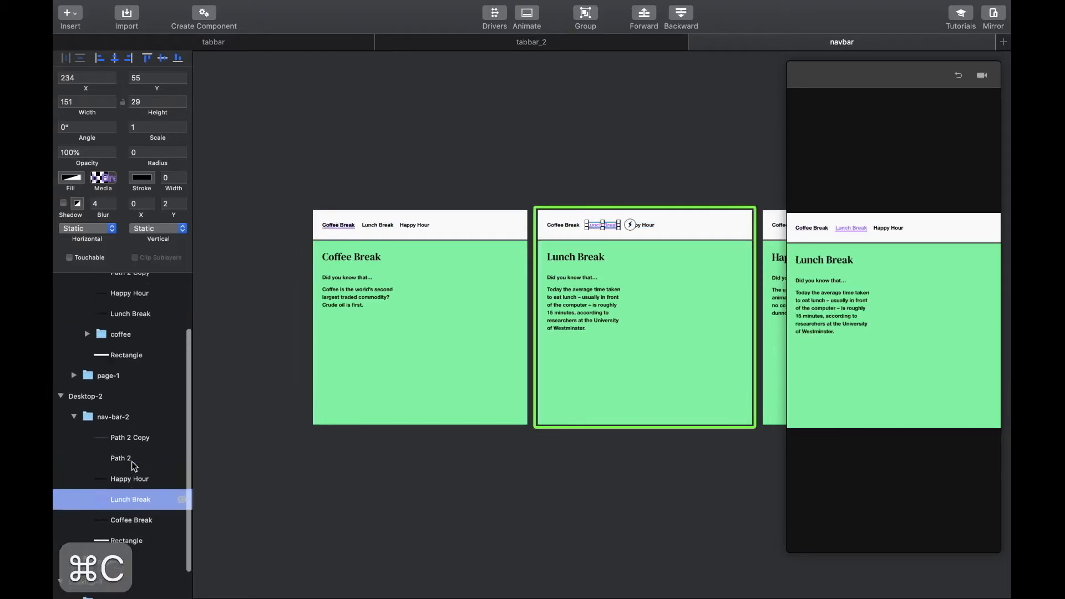
click(121, 388)
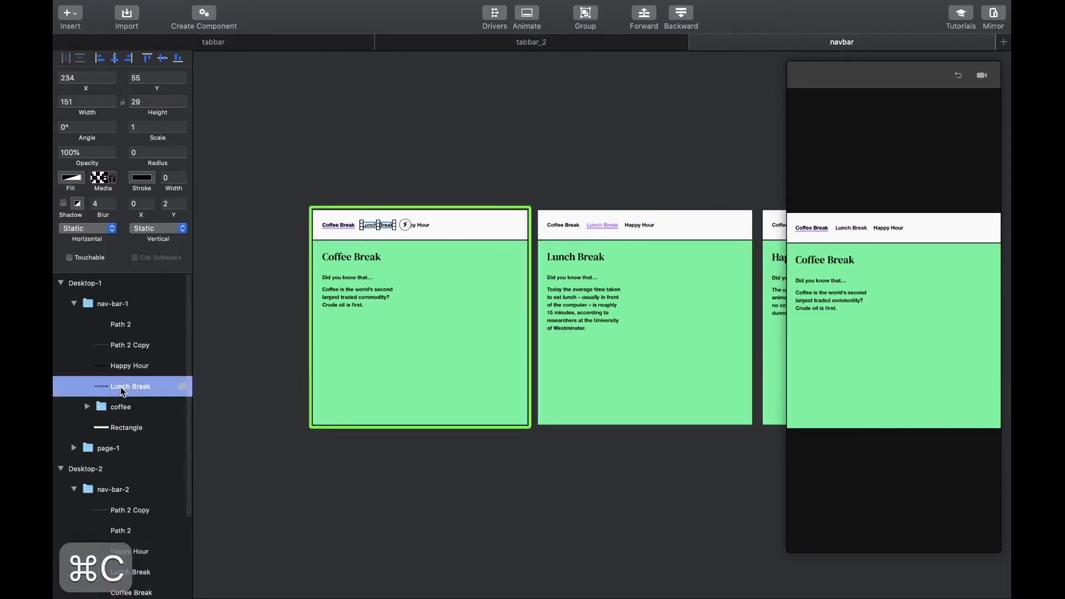
key(super+v)
Group the two Lunch Break layers in nav-bar-1 and name the group "Lunch"
key(super+g)
key(super+r)
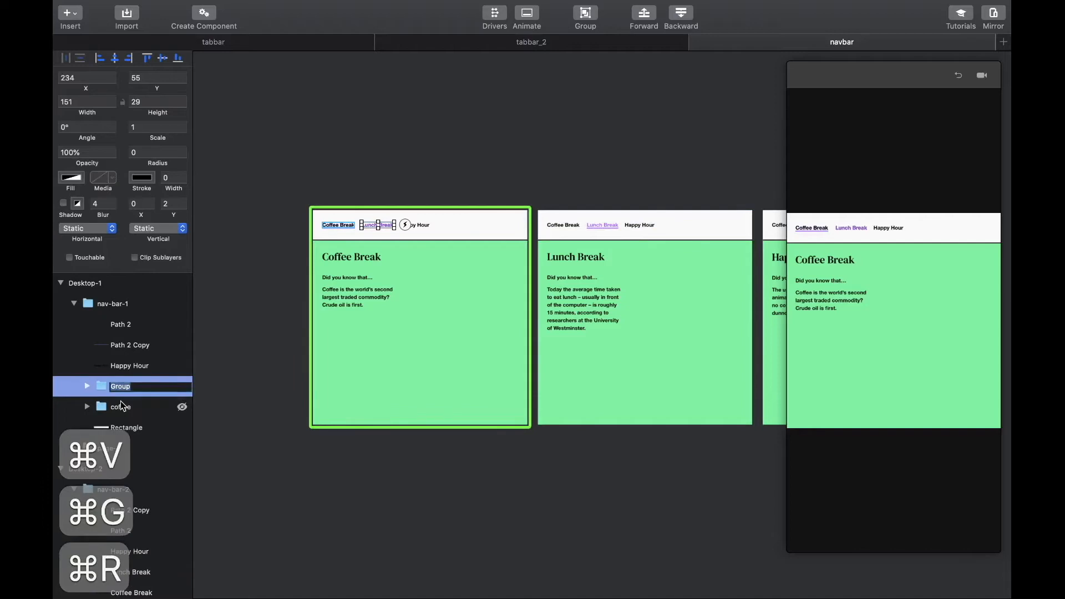
text(Lunch)
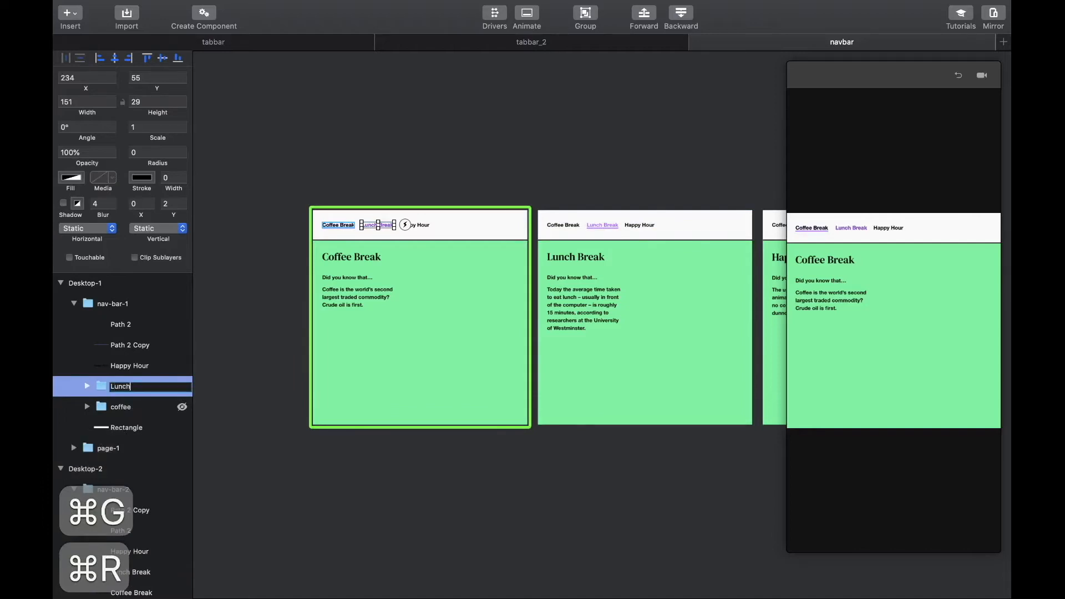
key(Return)
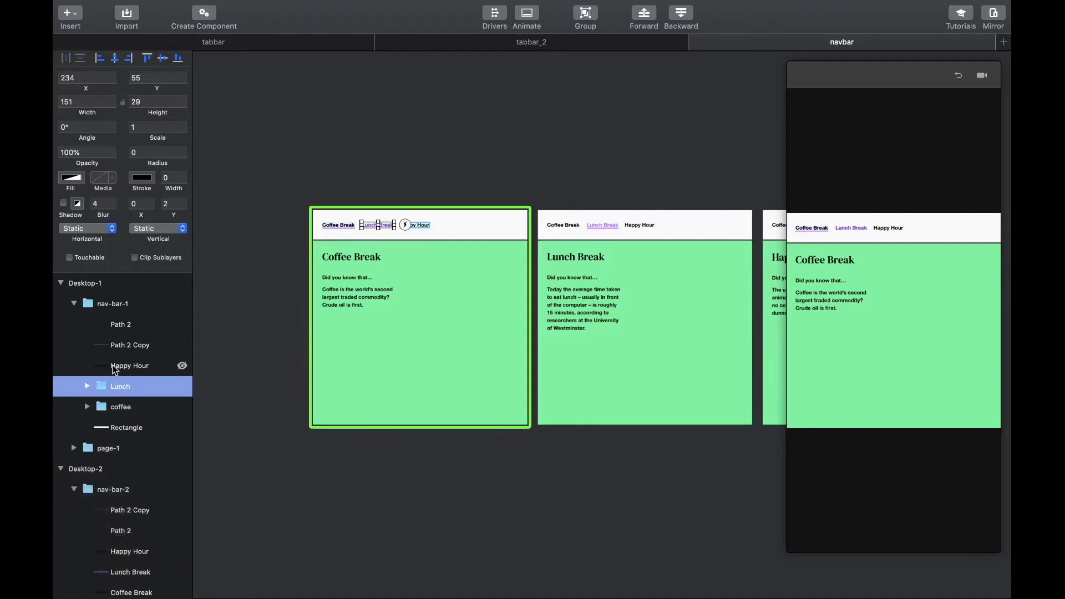
Copy the purple Happy Hour label from nav-bar-3 and paste it above the Happy Hour layer in nav-bar-1
scroll(113, 369, down, 4)
click(75, 567)
scroll(77, 568, down, 5)
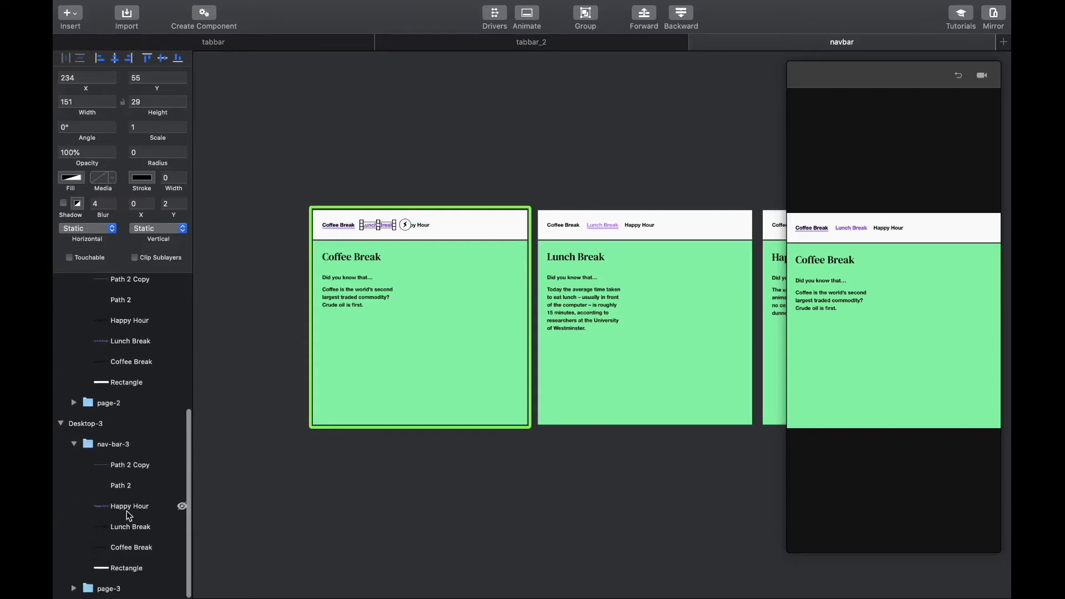
click(127, 510)
key(super+c)
scroll(123, 435, up, 9)
scroll(123, 434, down, 1)
click(116, 368)
key(super+v)
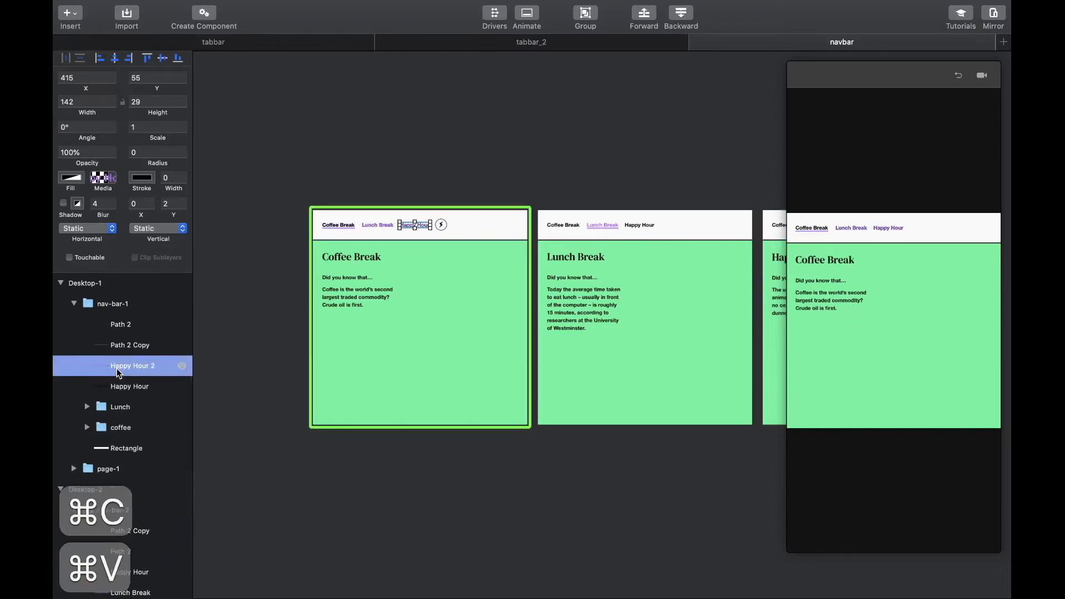
Group the two Happy Hour layers in nav-bar-1 and name the group "happy hour"
shift+click(122, 386)
key(super+g)
key(super+r)
text(ha)
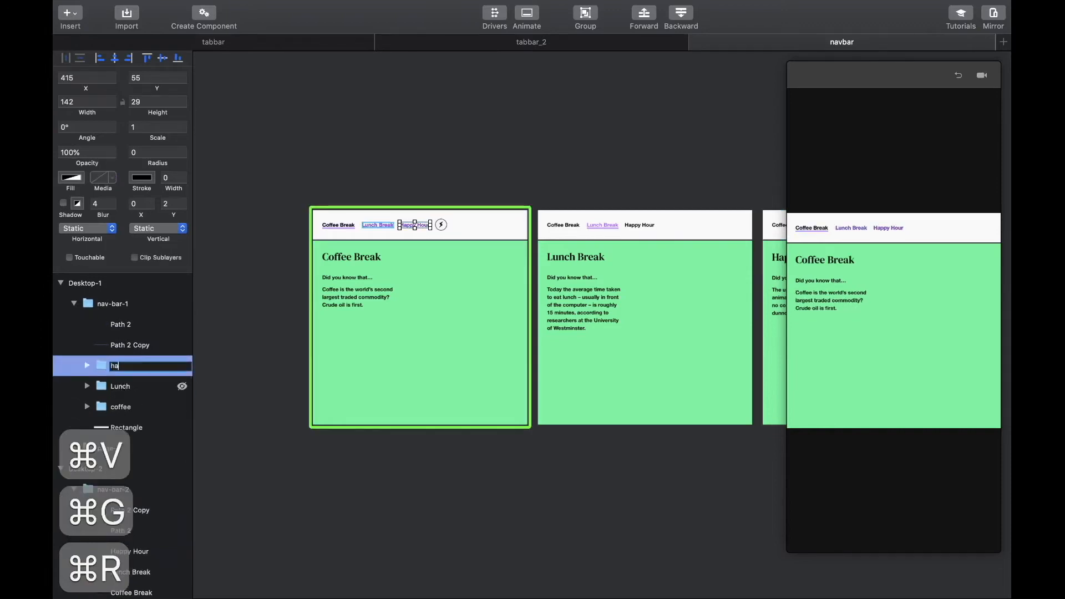
text(ppy hour)
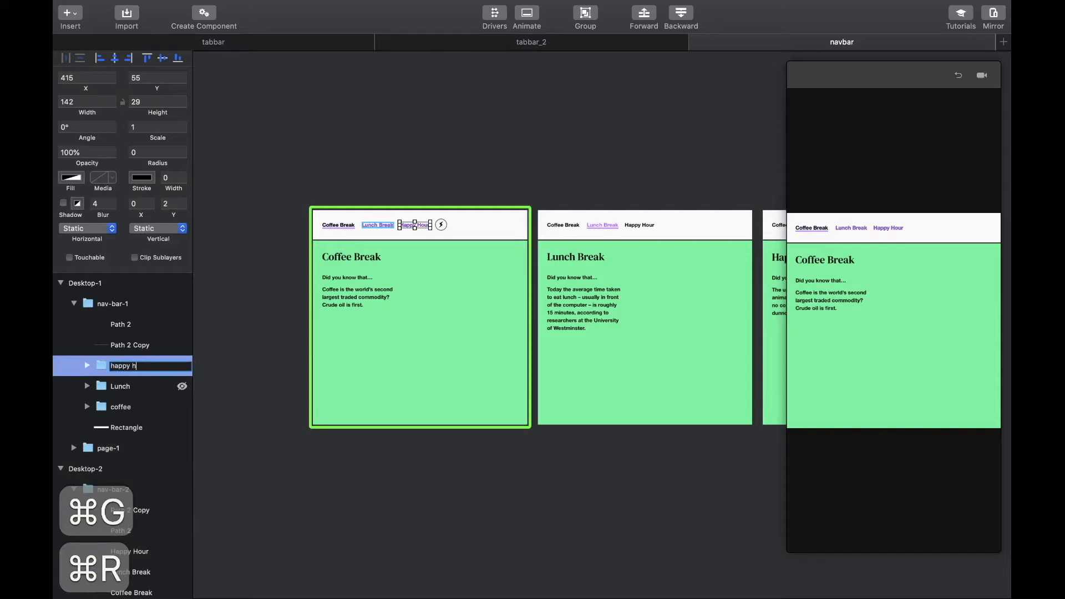
key(Return)
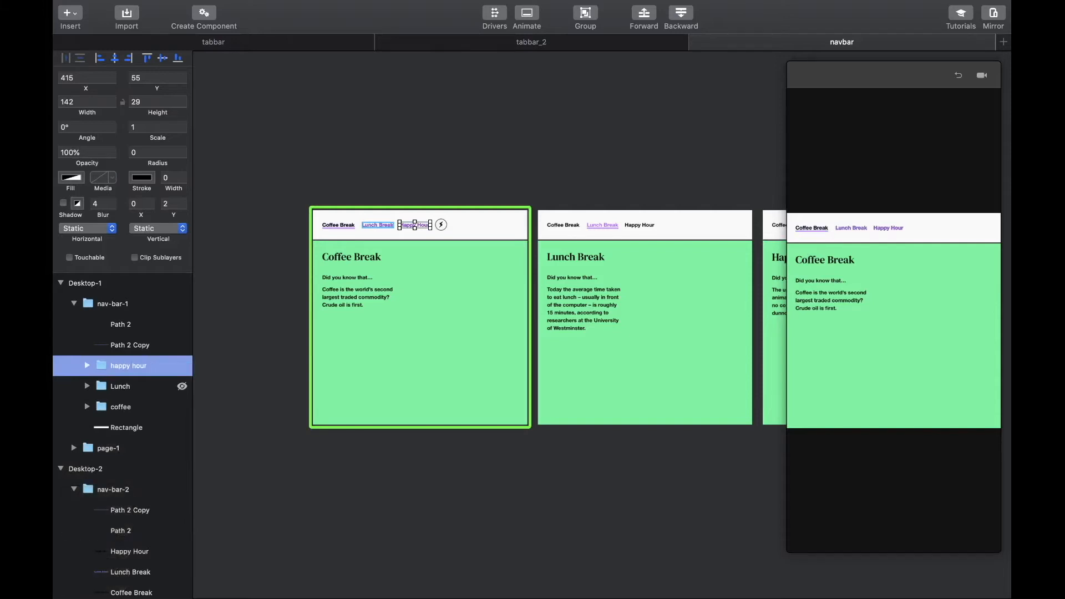
Rename nav-bar-1's Path 2 Copy layer as "underline" and its Path 2 layer as "Line"
double_click(120, 346)
text(underline)
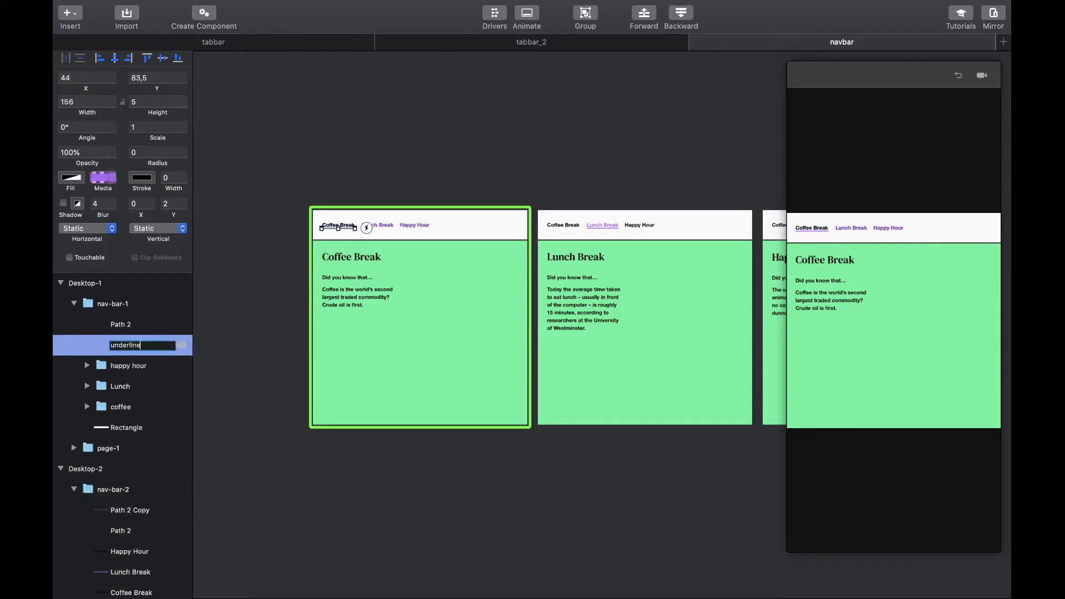
key(Return)
click(118, 324)
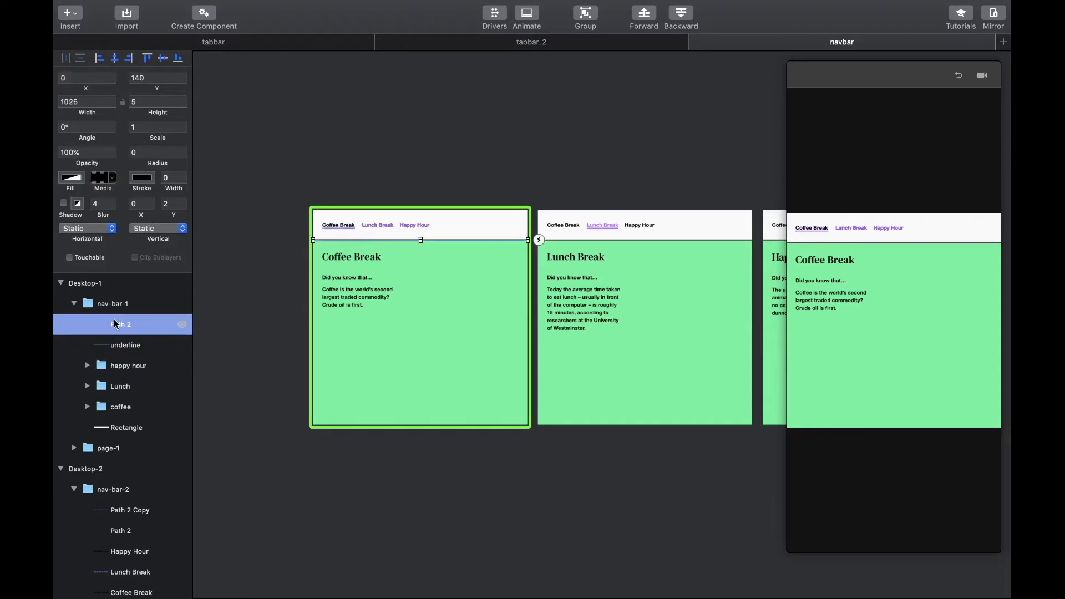
double_click(118, 324)
text(Line)
key(Return)
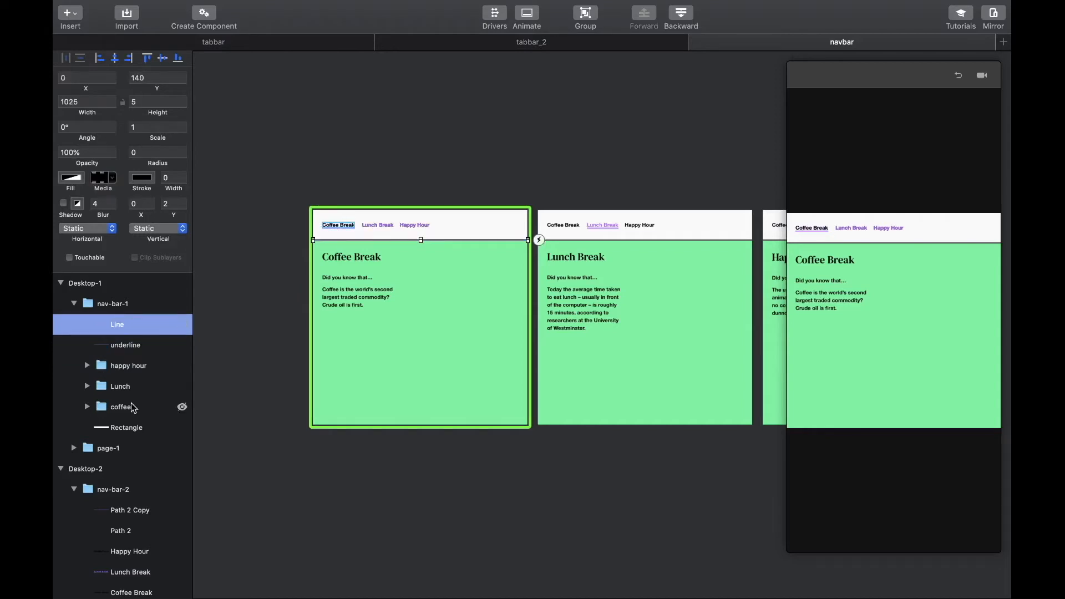
Rename the Rectangle layer in nav-bar-1 as "navigation bar"
double_click(125, 426)
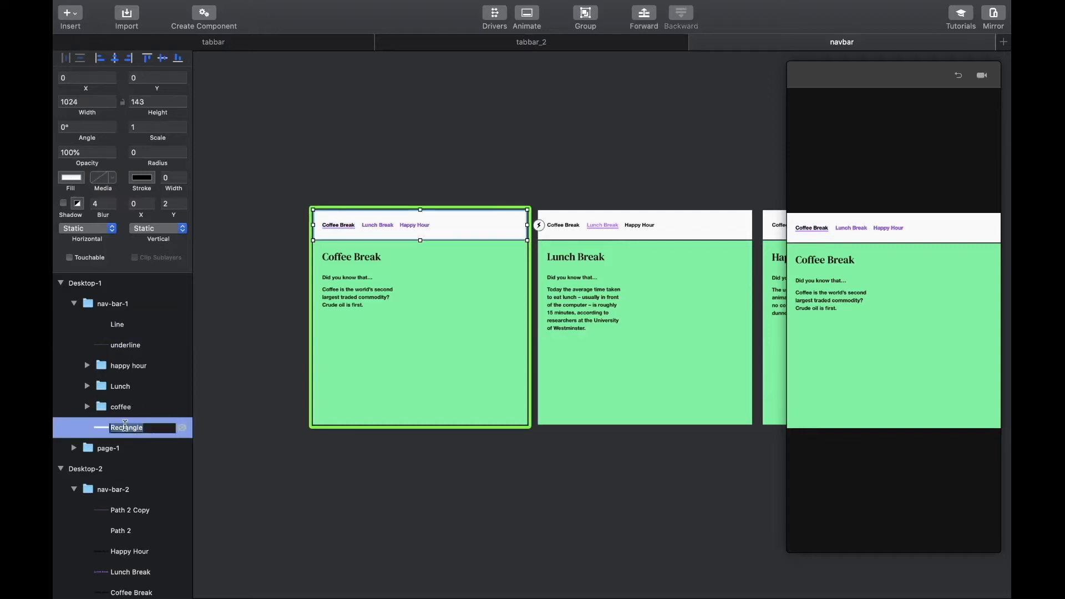
text(navigation bar)
key(Return)
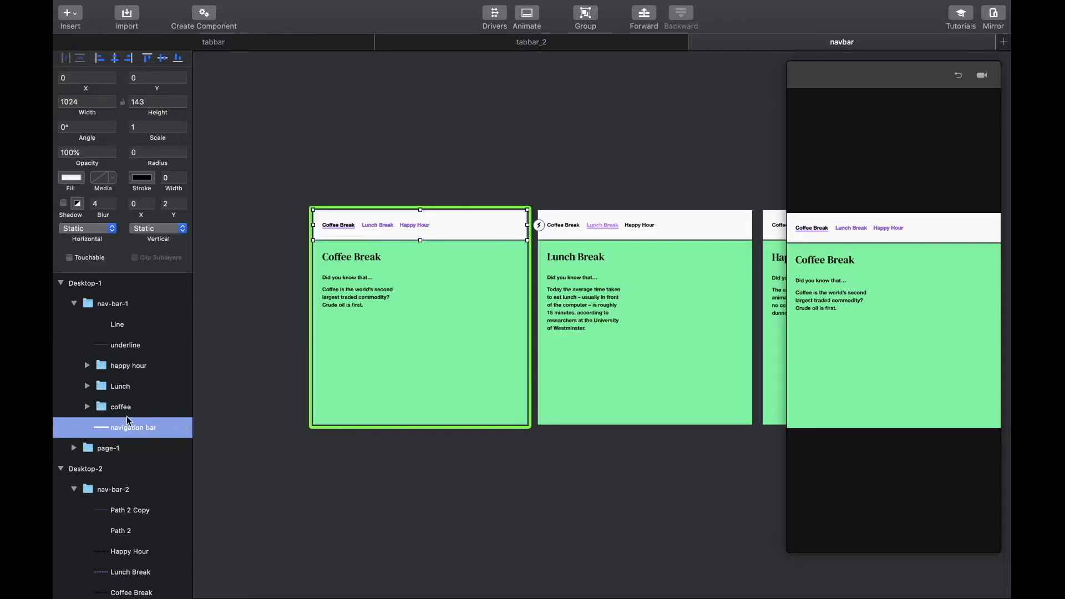
Collapse the nav-bar groups and move the page-2 and page-3 groups into Desktop-1, below page-1
click(74, 304)
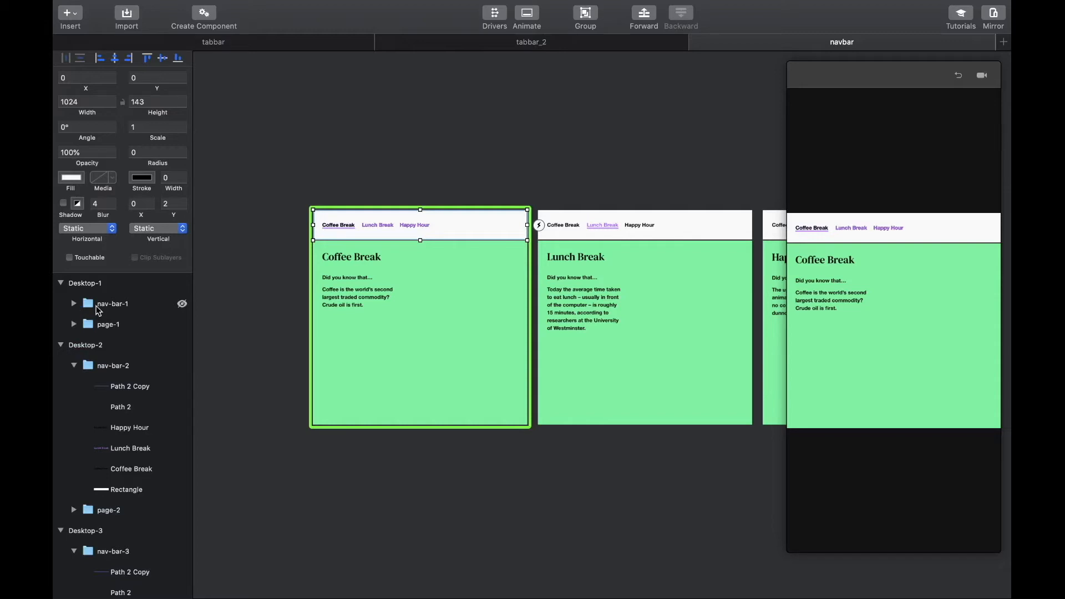
click(100, 307)
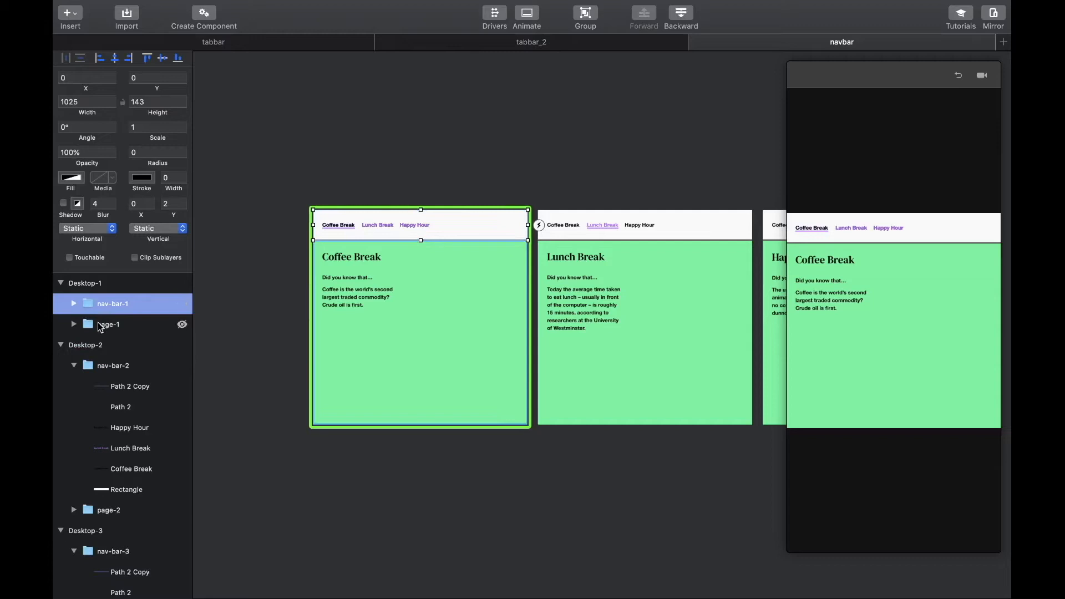
click(97, 325)
click(73, 366)
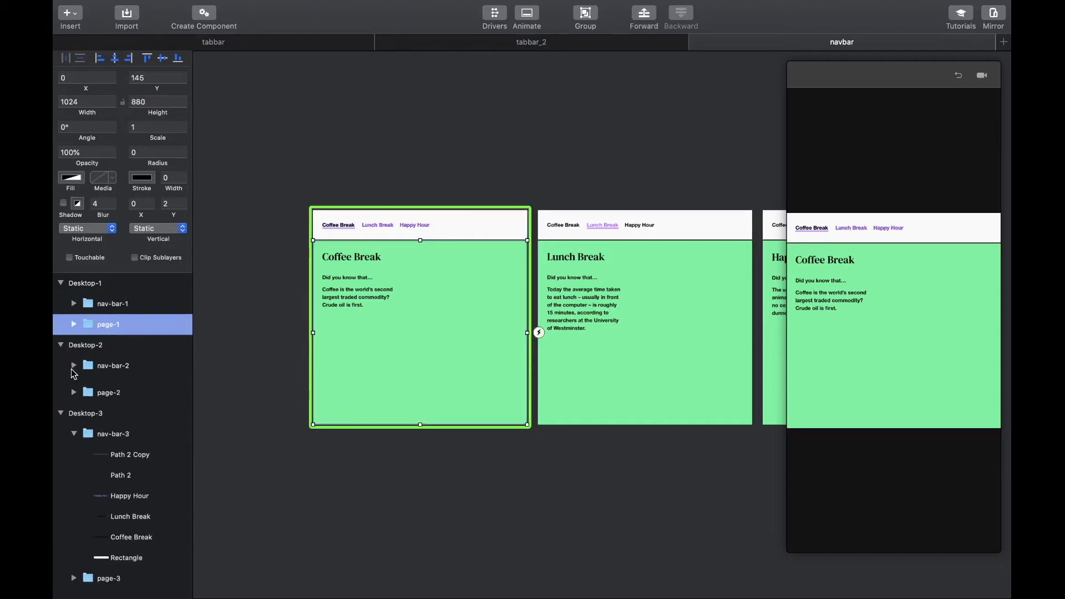
click(91, 392)
drag(90, 390, 97, 337)
click(73, 427)
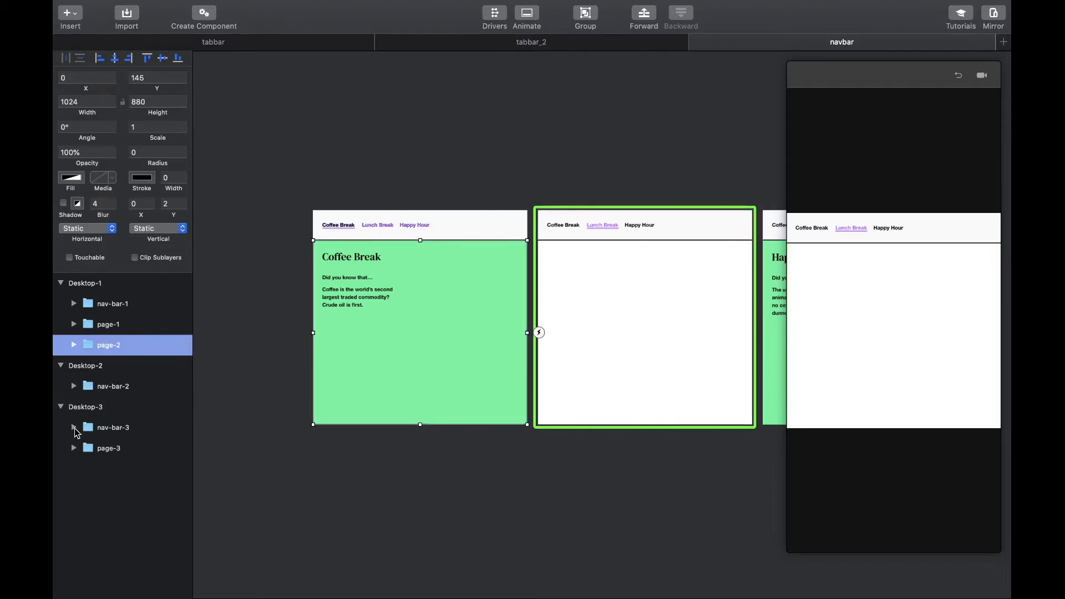
click(85, 449)
drag(87, 450, 96, 359)
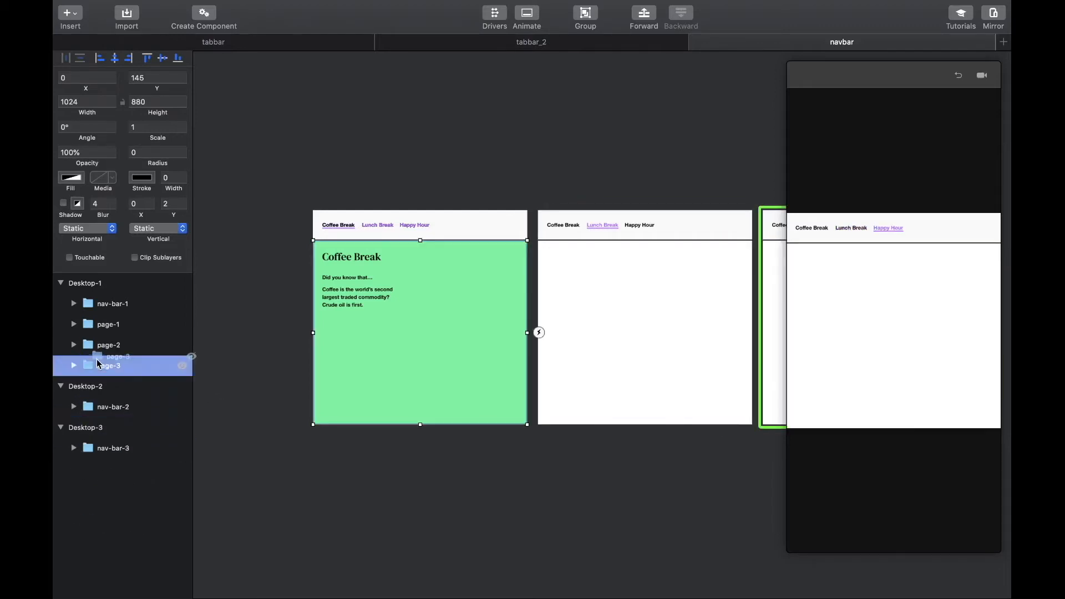
Delete the Desktop-2 and Desktop-3 artboards and select the nav-bar-1 group in Desktop-1
click(89, 388)
key(Delete)
click(90, 389)
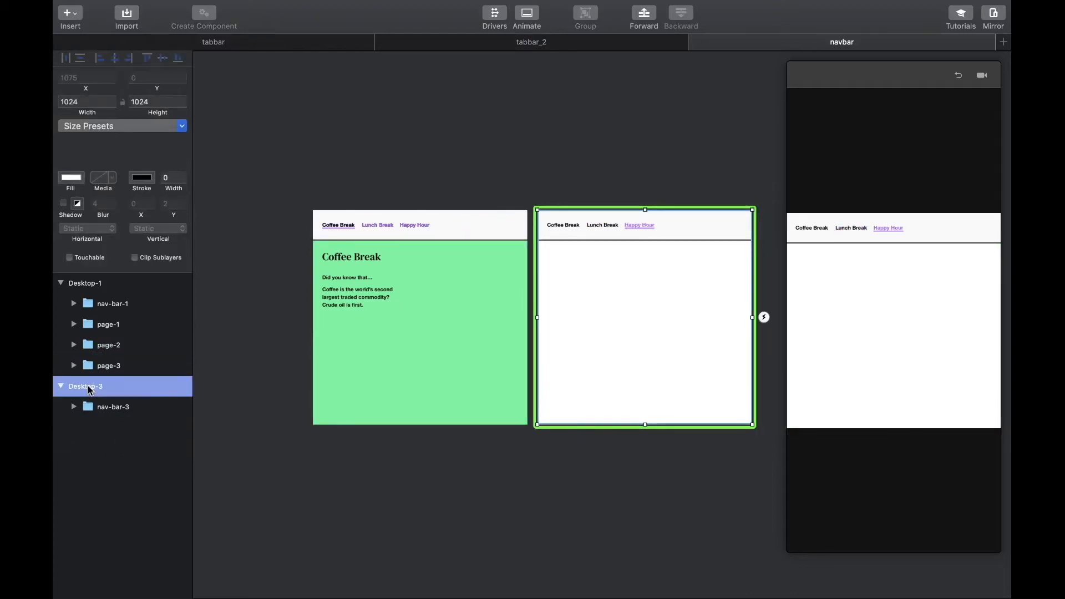
key(Delete)
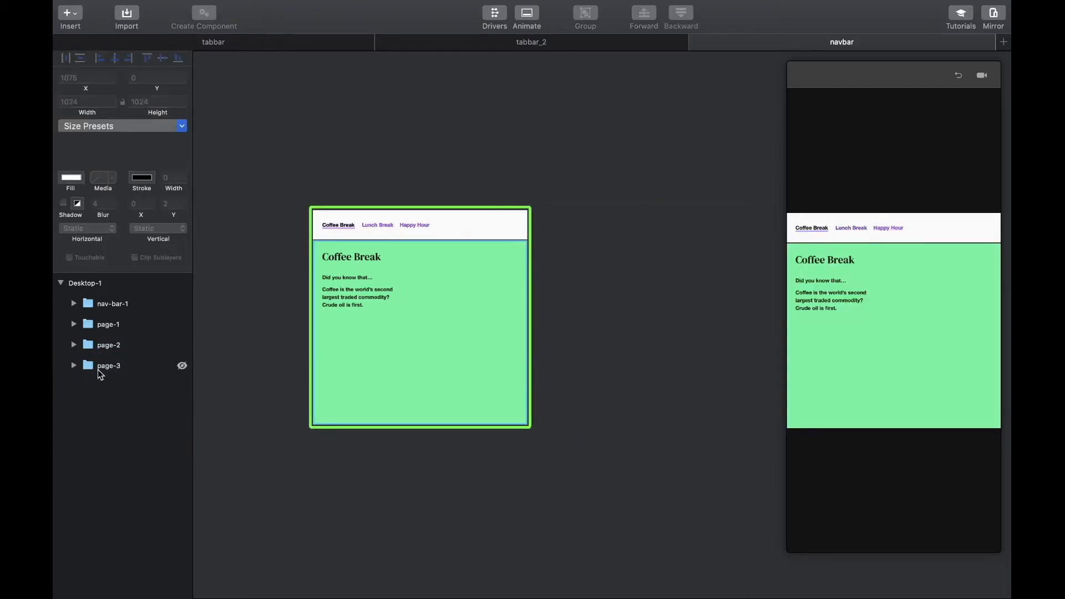
click(105, 308)
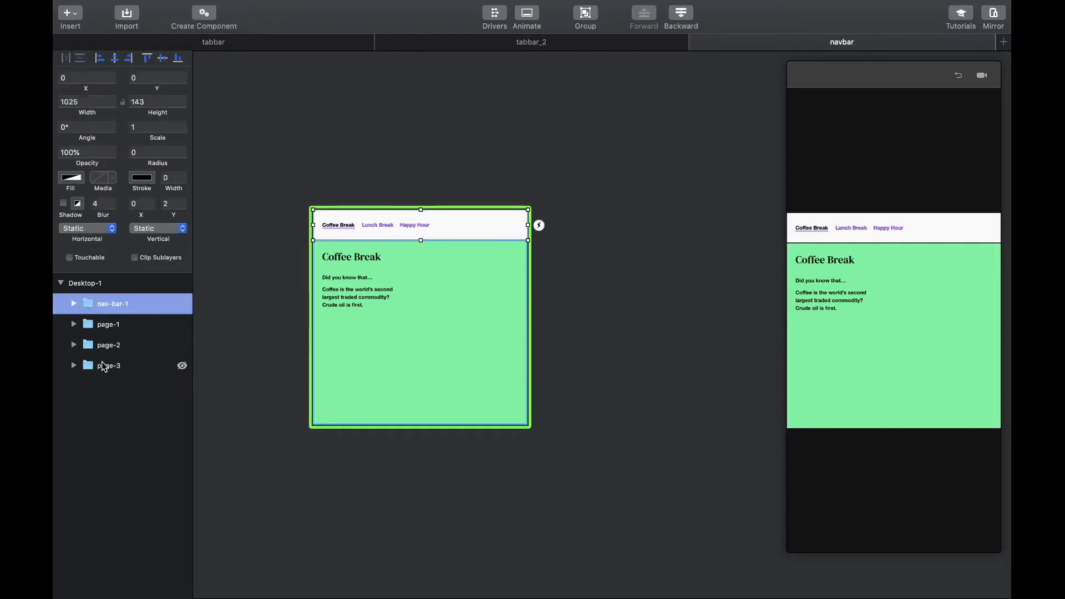
Create a component from the nav-bar-1, page-1, page-2 and page-3 groups and rename it "nav-bar"
shift+click(102, 366)
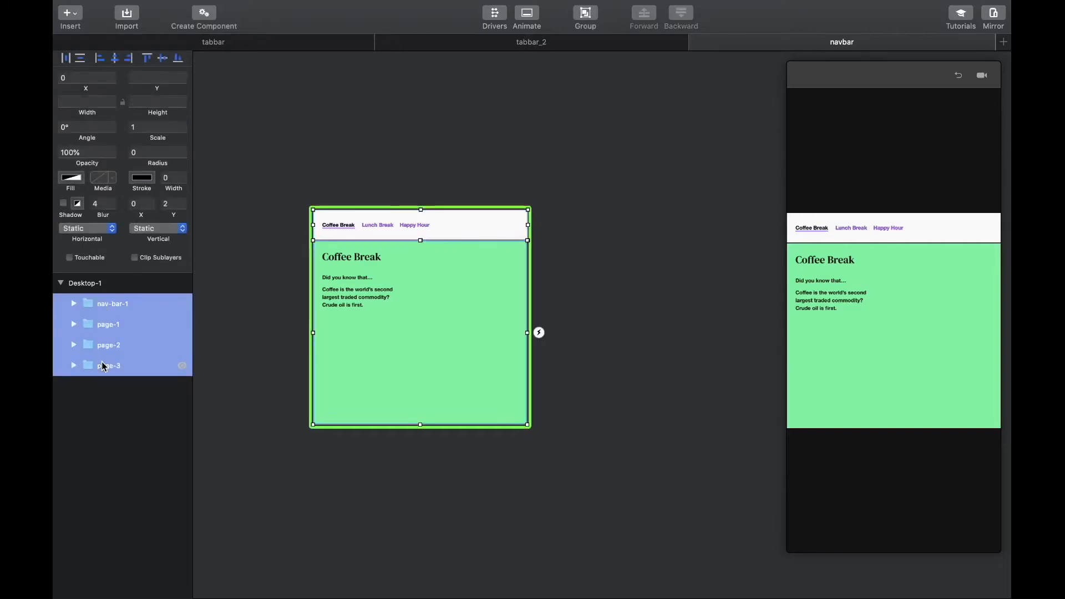
click(211, 21)
click(256, 71)
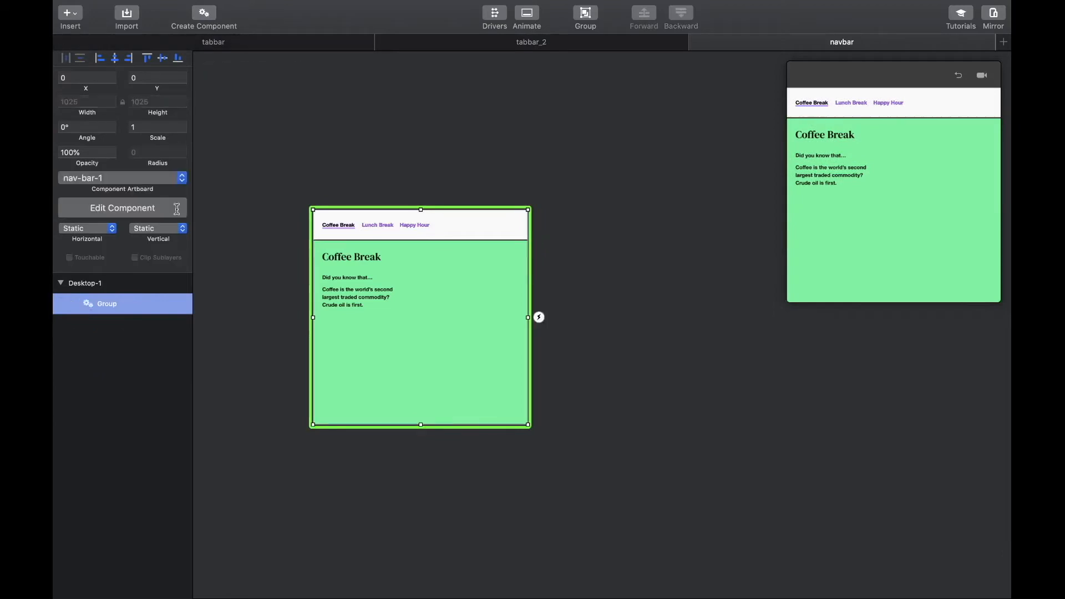
double_click(109, 303)
text(nav-bar)
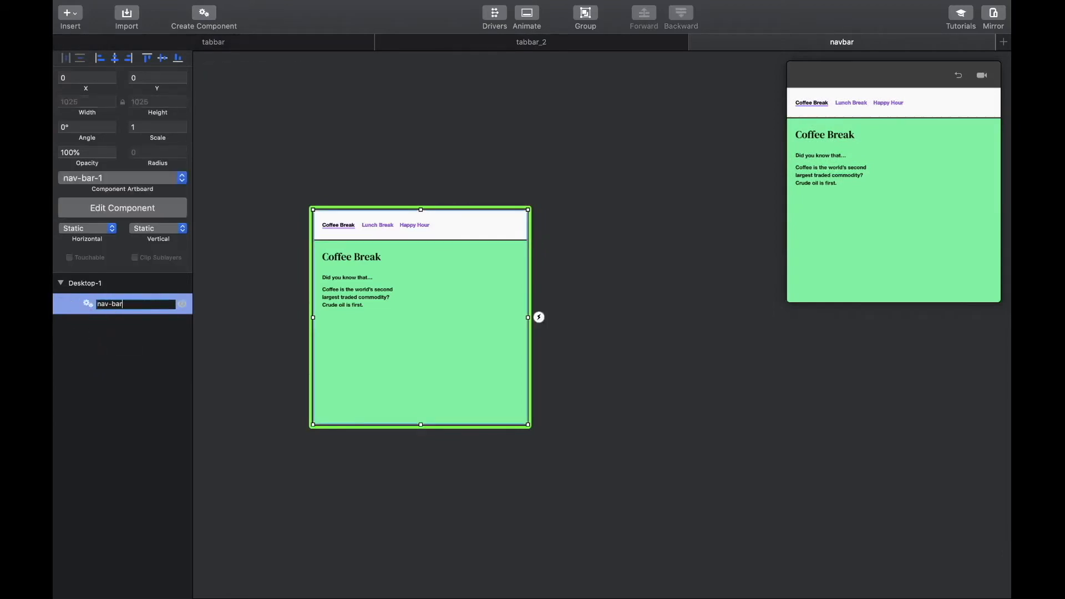
key(Return)
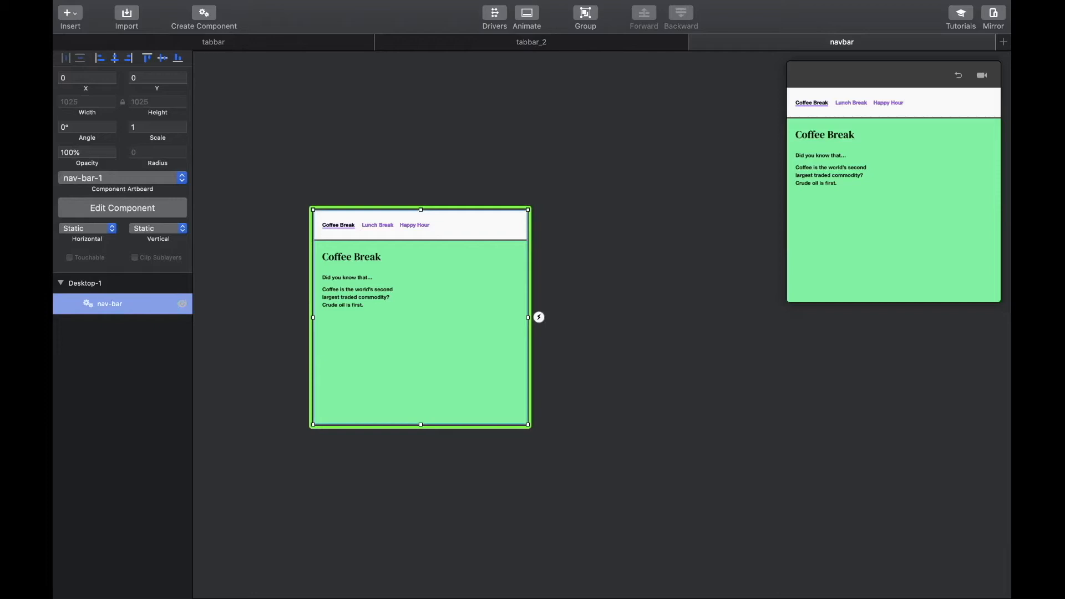
Open the nav-bar component for editing and duplicate its nav-bar-1 artboard twice
click(126, 210)
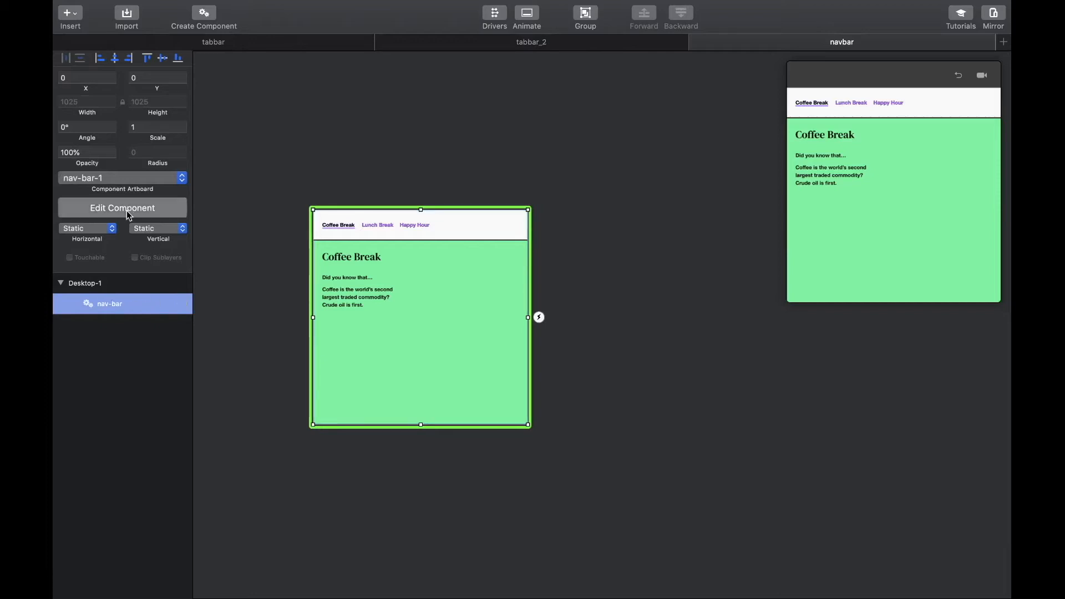
click(581, 190)
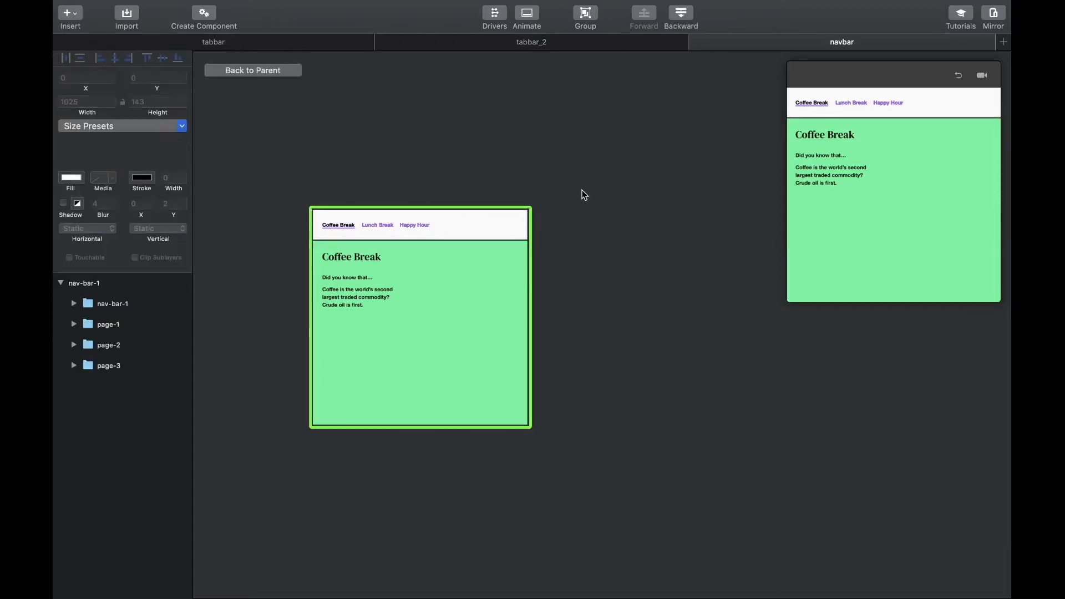
scroll(347, 321, up, 5)
scroll(347, 320, up, 3)
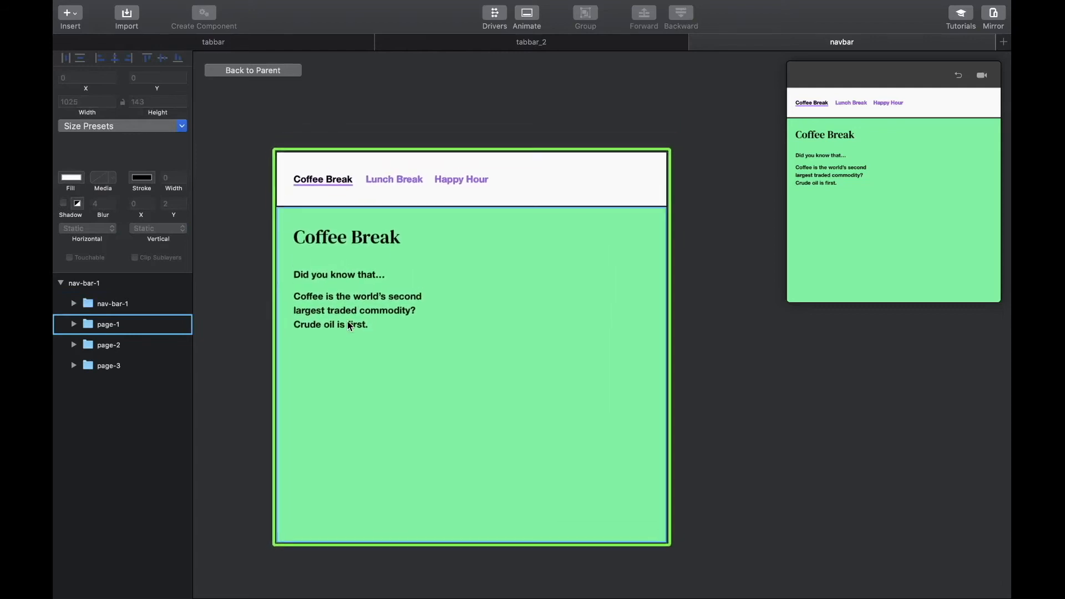
click(83, 283)
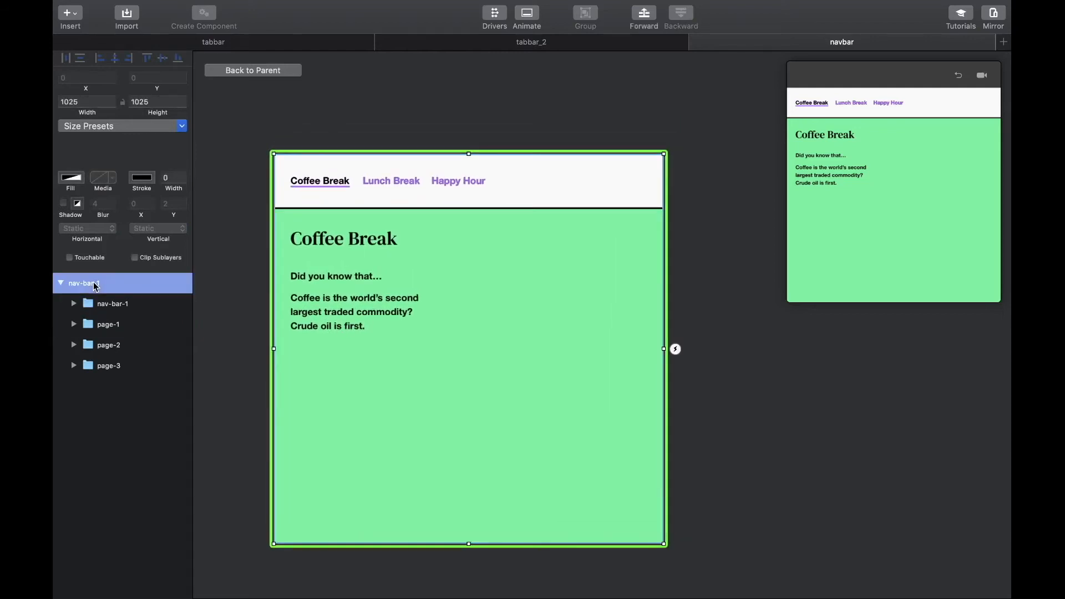
key(super+d)
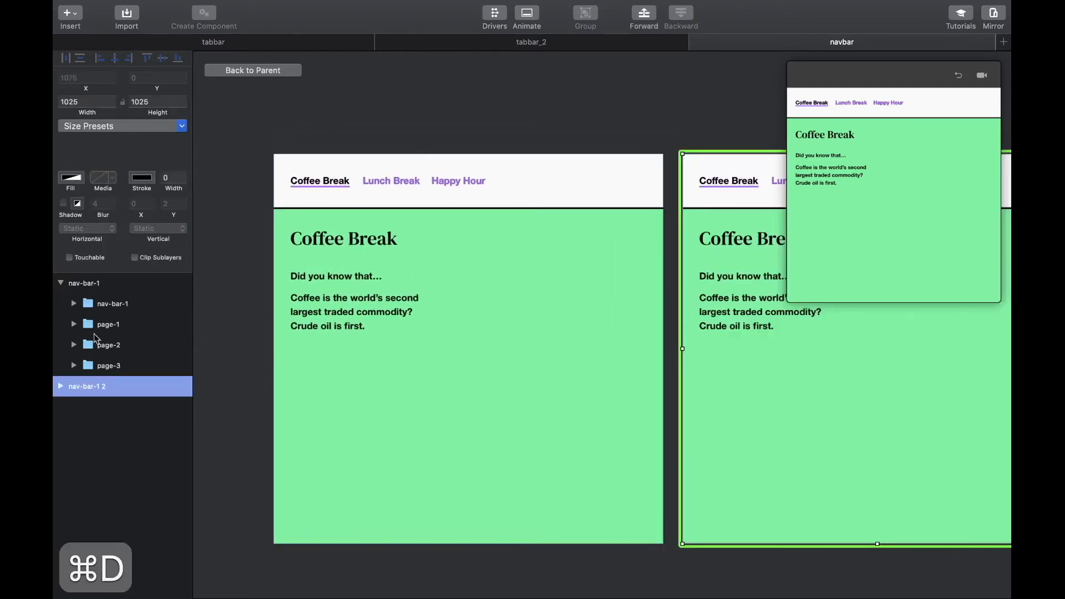
key(super+d)
Rename the first duplicate artboard, nav-bar-1 2, as "page 2"
double_click(100, 387)
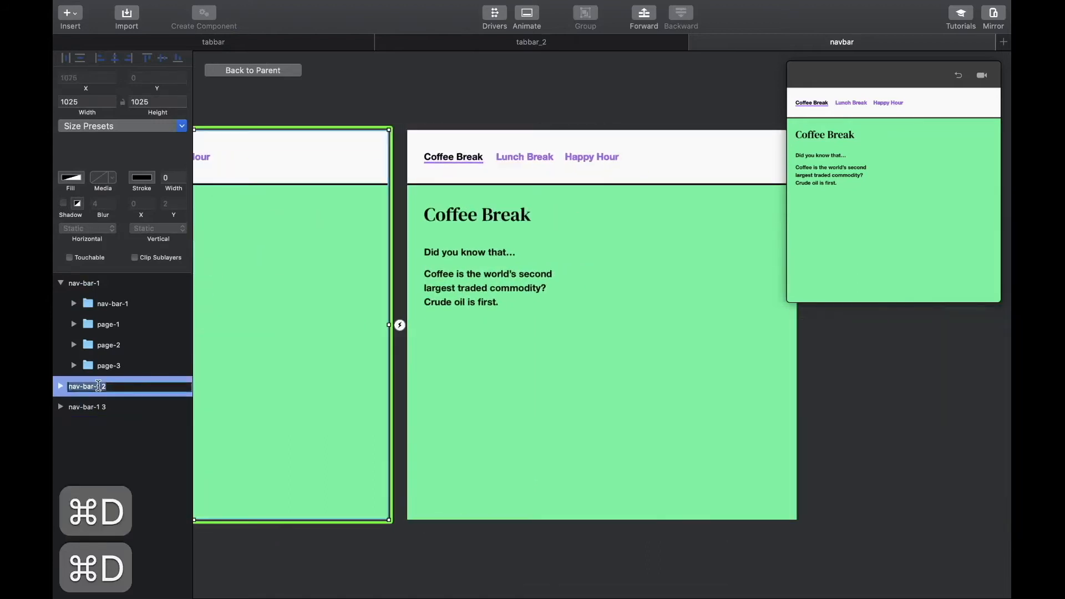
key(BackSpace)
key(BackSpace)
text(2)
key(super+a)
text(page 2)
key(Tab)
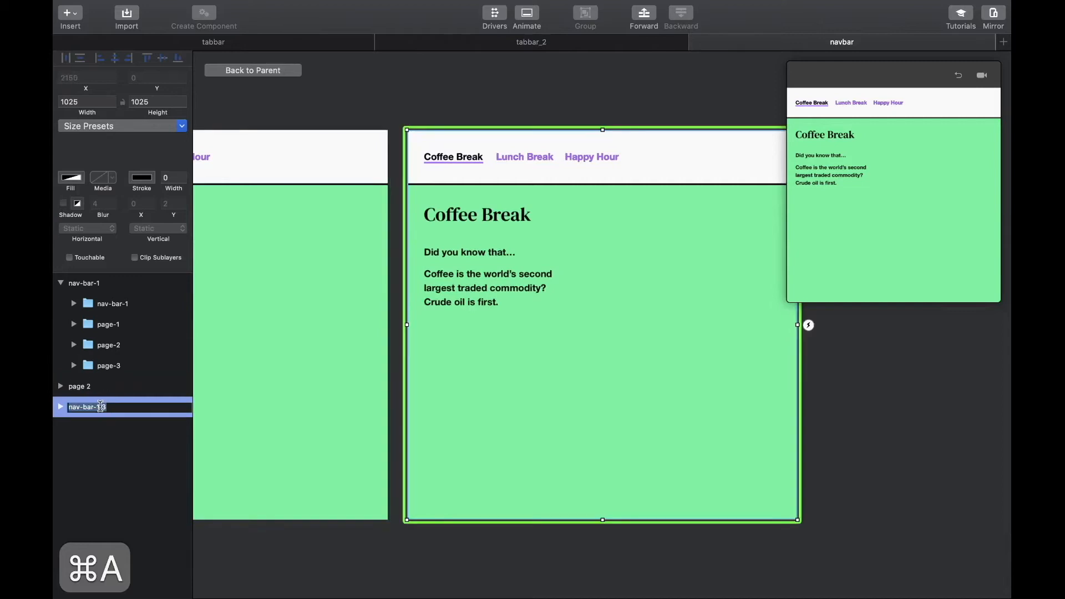
Rename the second duplicate artboard as "page 3" and the original nav-bar-1 artboard as "page 1"
text(page 3)
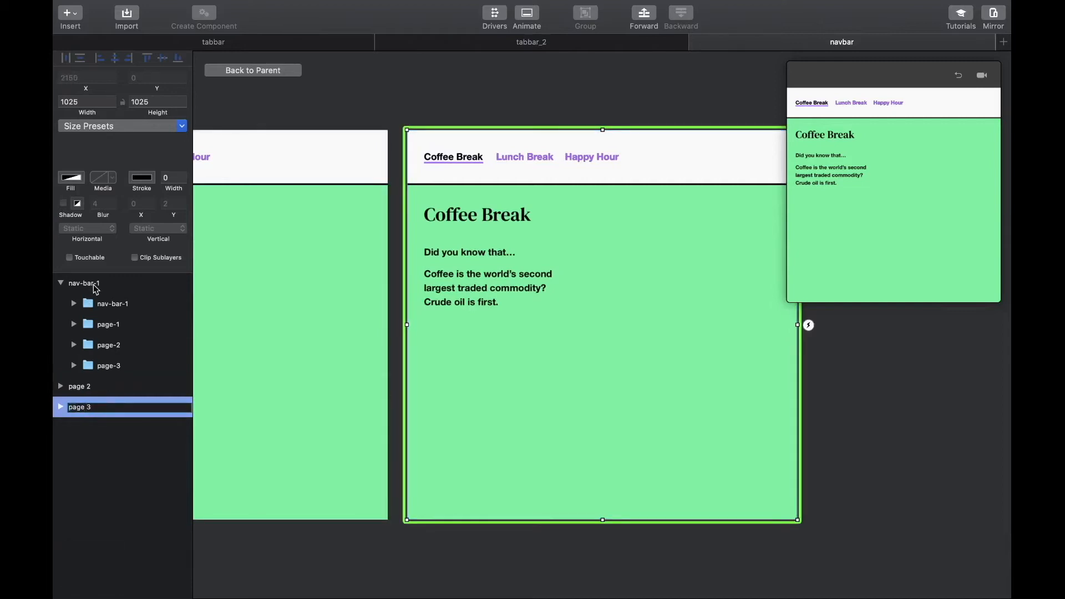
key(Tab)
text(p)
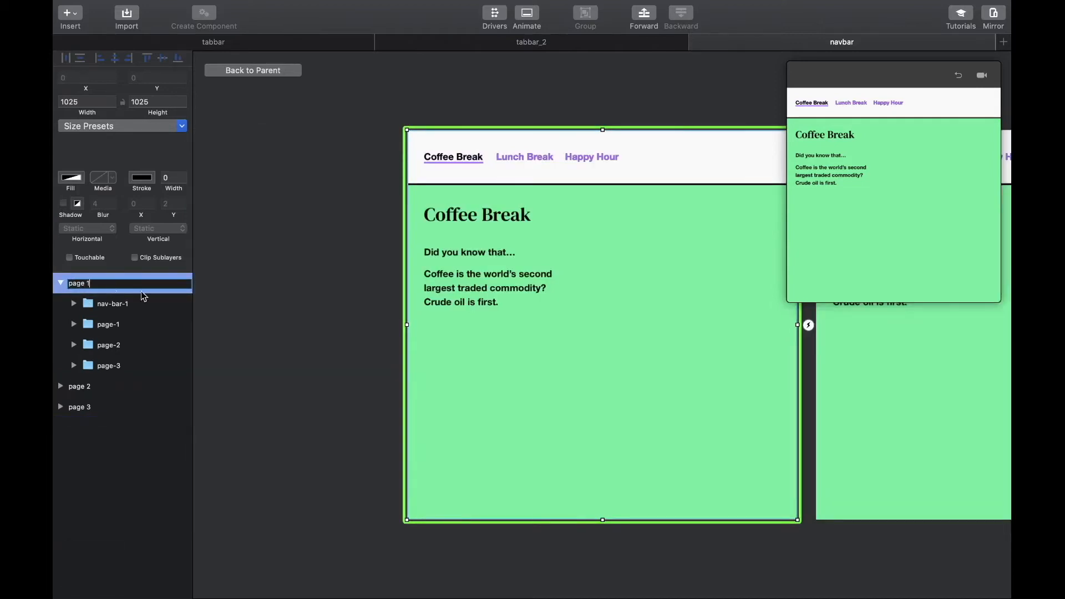
text(age 1)
click(259, 321)
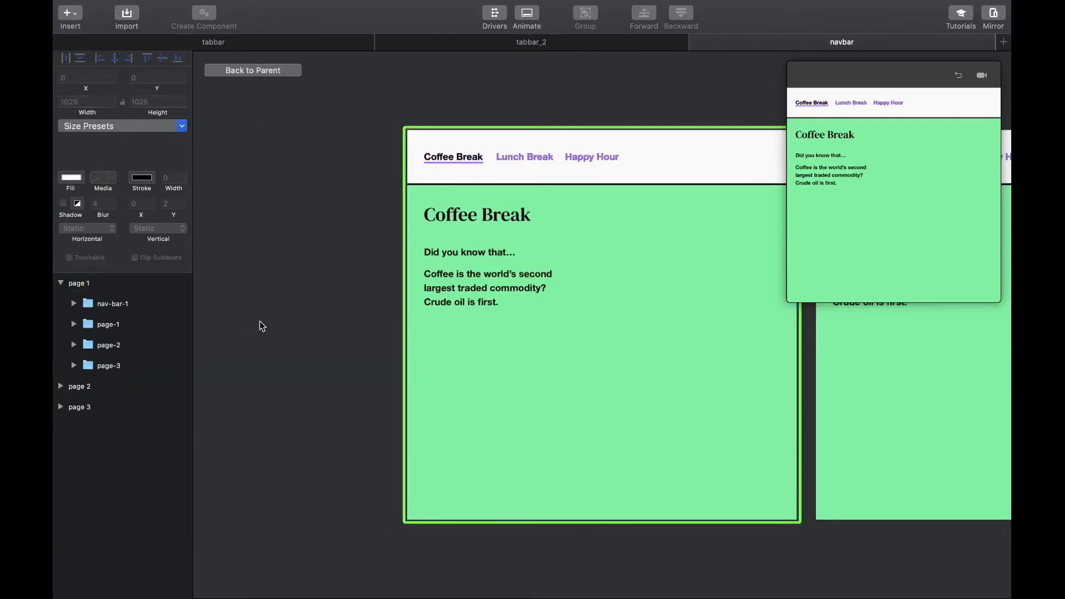
In the page 1 artboard's happy hour group, set the Happy Hour 2 layer's opacity to 0%
click(73, 303)
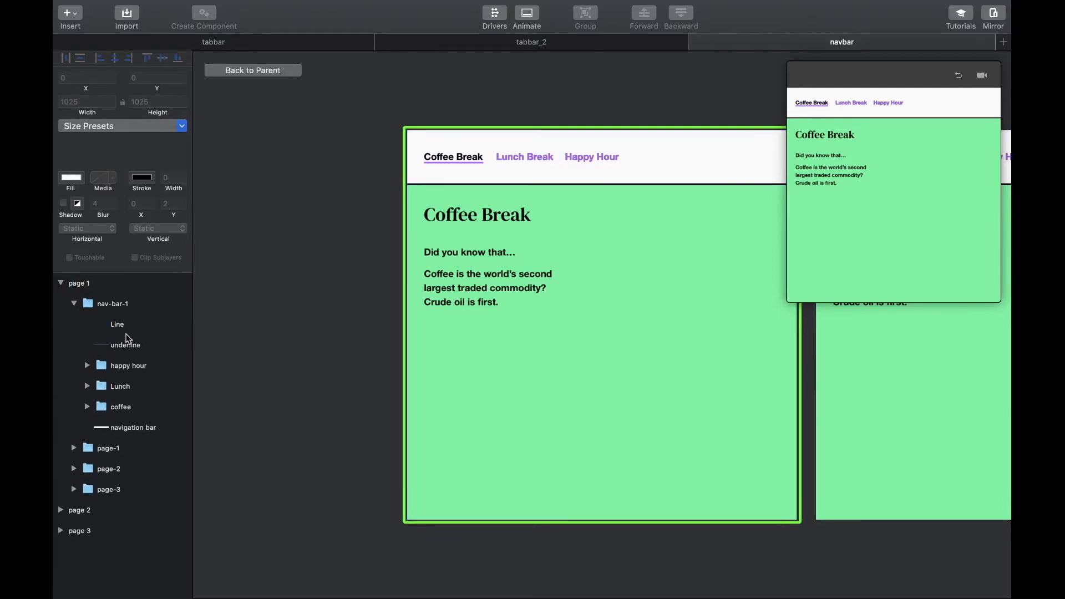
click(110, 366)
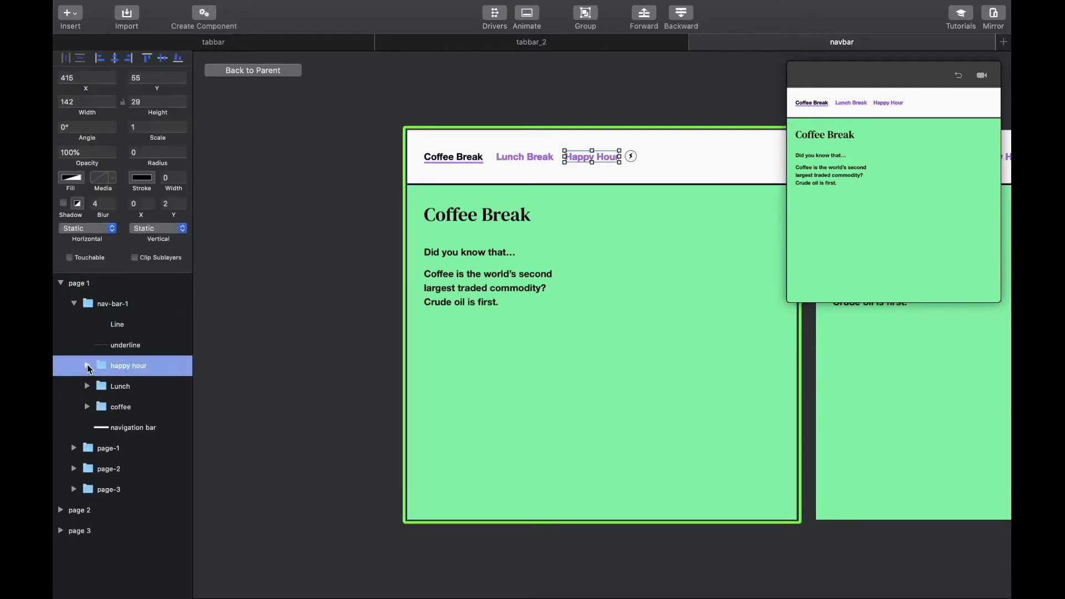
click(87, 365)
click(121, 392)
double_click(70, 154)
text(0)
key(Return)
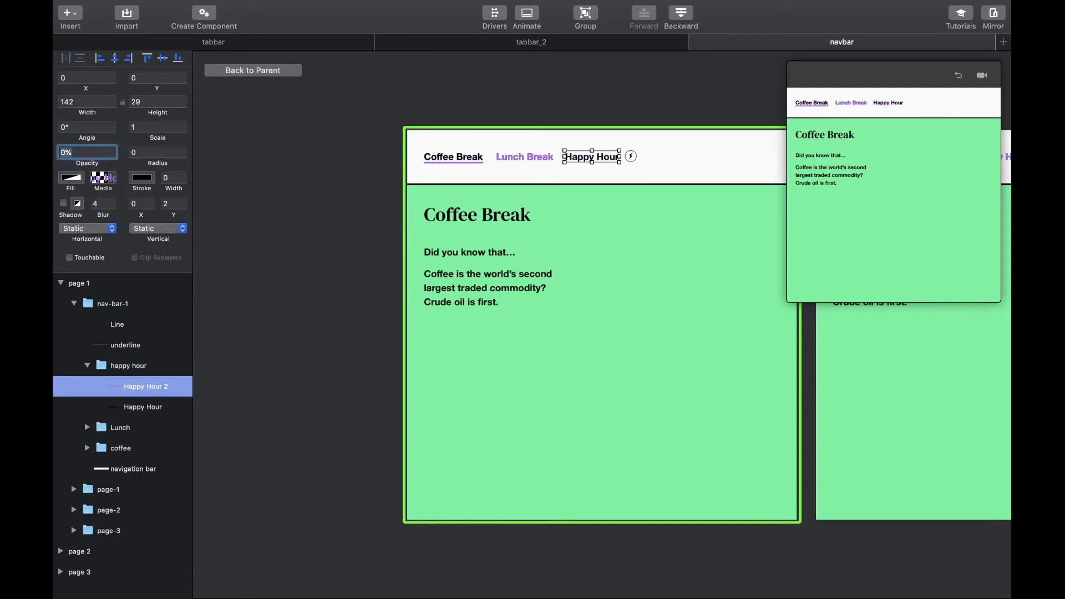
In the page 1 artboard's Lunch group, set the Lunch Break 2 layer's opacity to 0%
click(87, 365)
click(87, 386)
click(112, 405)
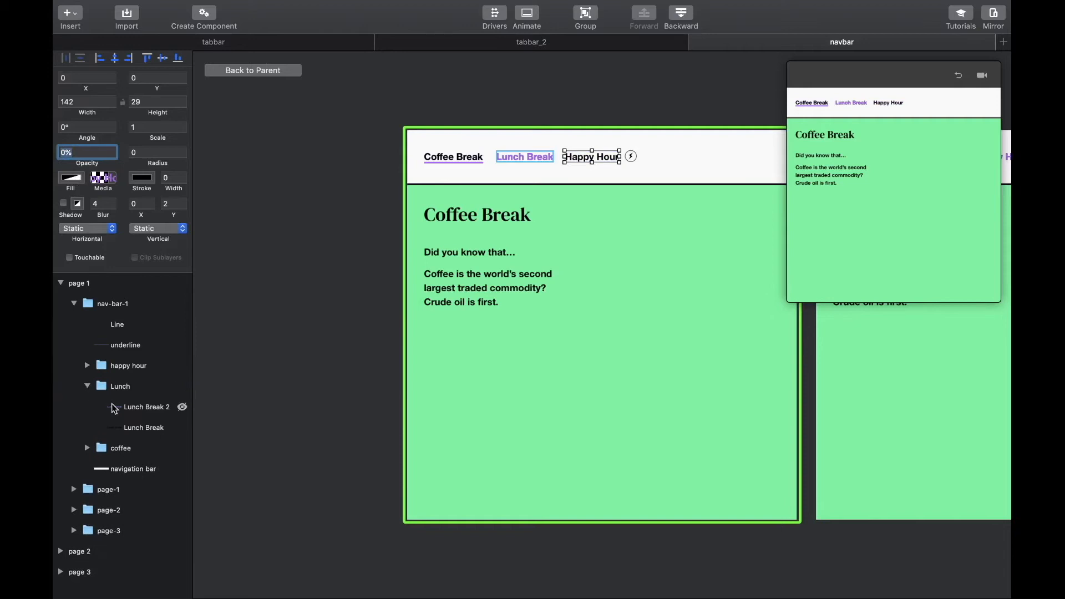
double_click(68, 152)
text(0)
key(Return)
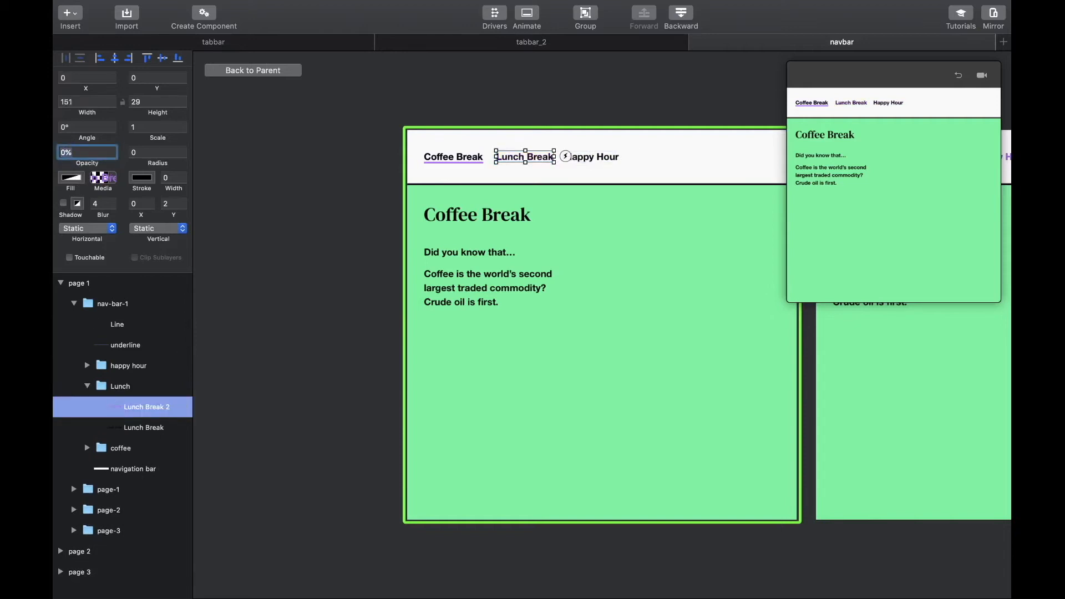
Set the Coffee Break 3 layer's opacity to 0% in the page 1 artboard and collapse the coffee group
click(87, 386)
click(87, 406)
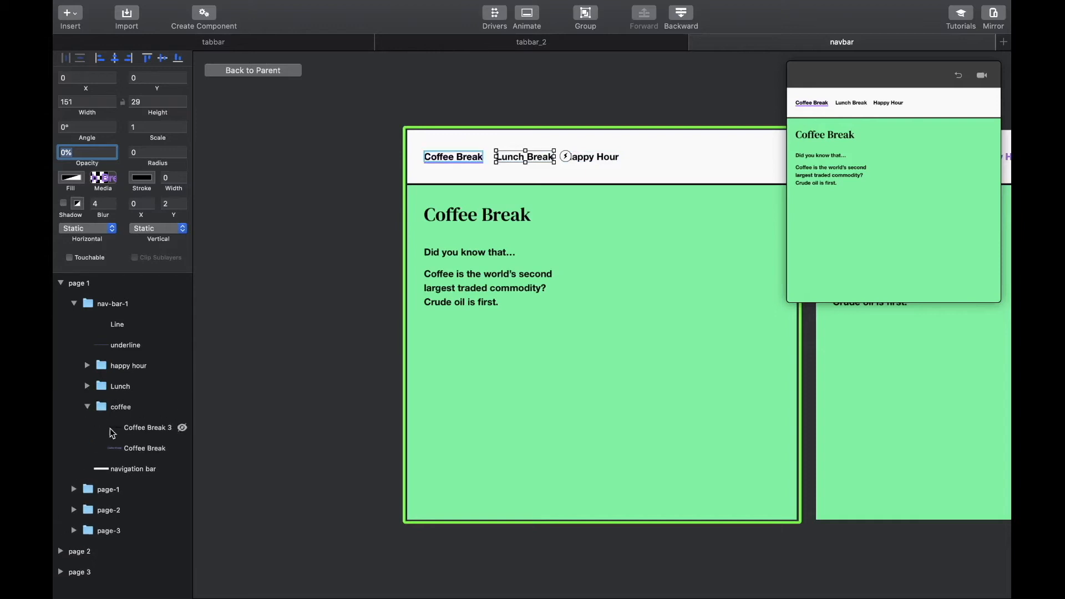
click(110, 428)
double_click(68, 151)
text(0)
key(Return)
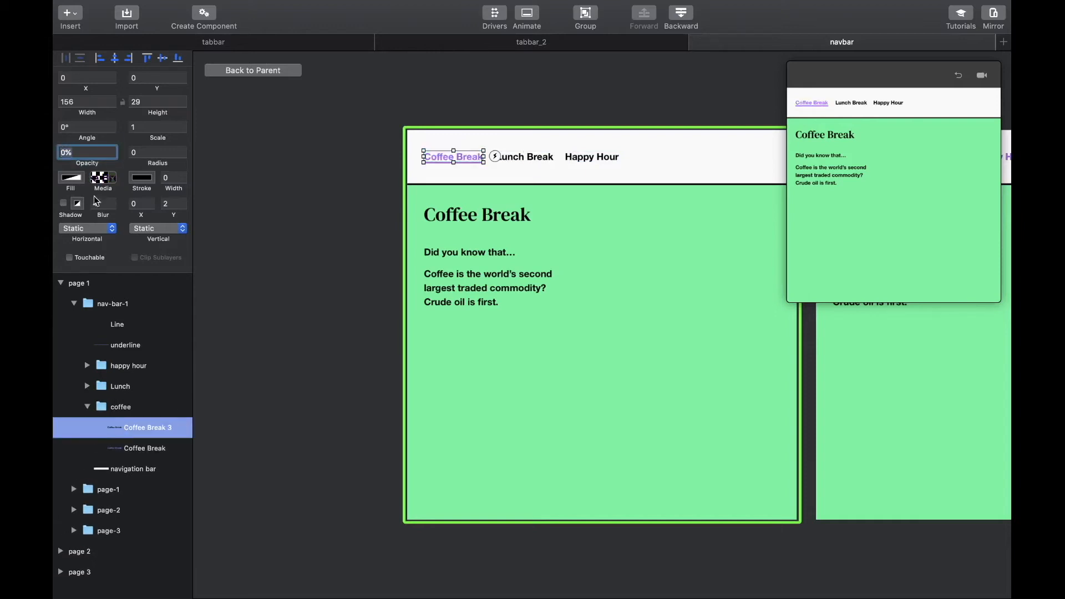
click(87, 407)
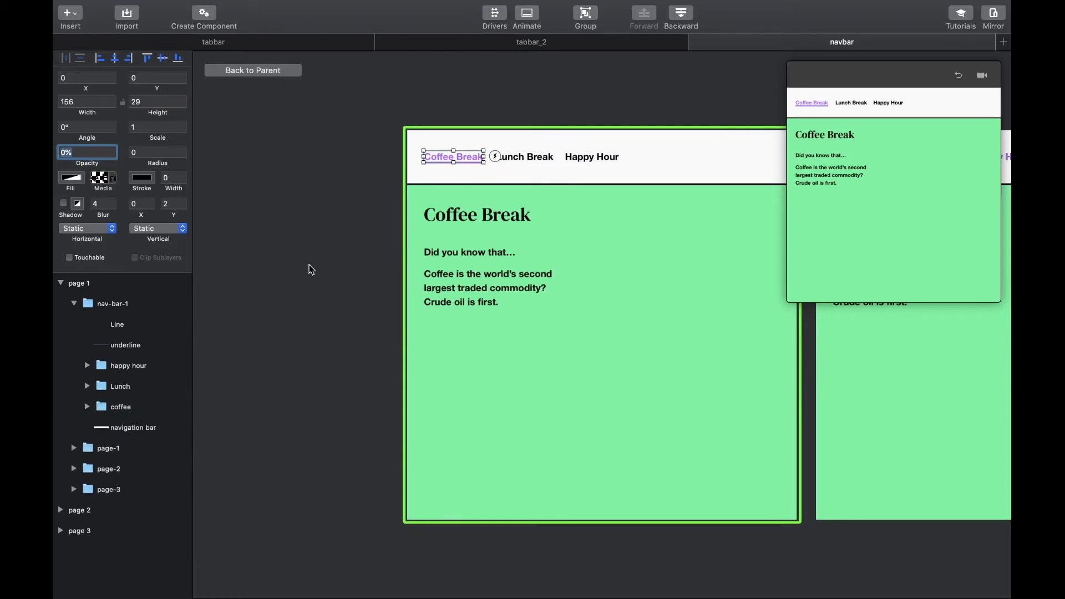
In the page 2 artboard's coffee group, set the purple Coffee Break layer's opacity to 0%
click(600, 246)
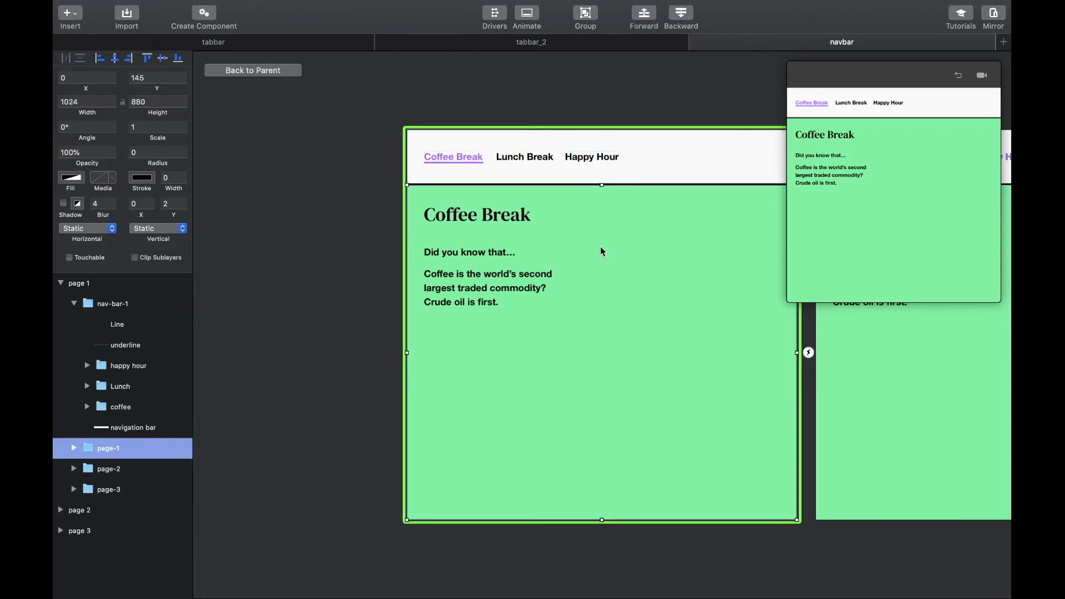
scroll(600, 246, right, 6)
scroll(600, 247, right, 2)
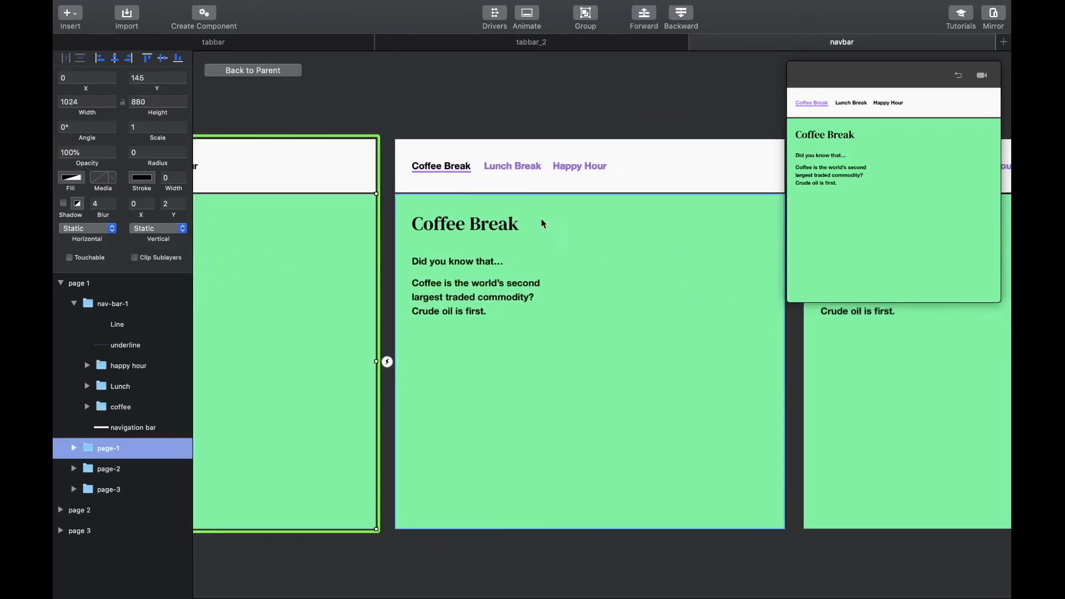
double_click(446, 167)
scroll(134, 577, down, 4)
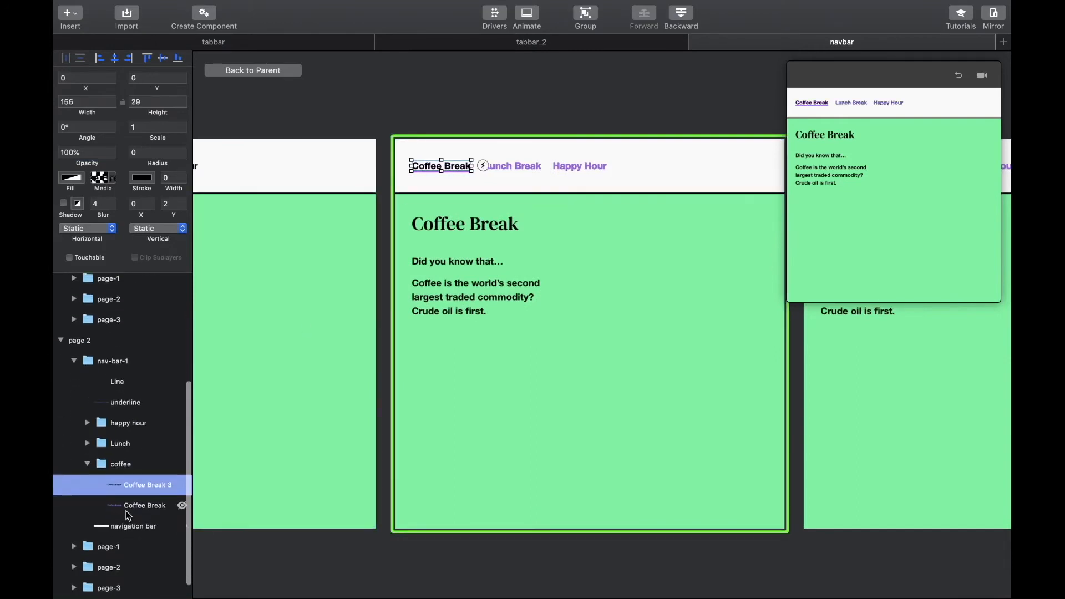
click(141, 505)
click(67, 152)
key(BackSpace)
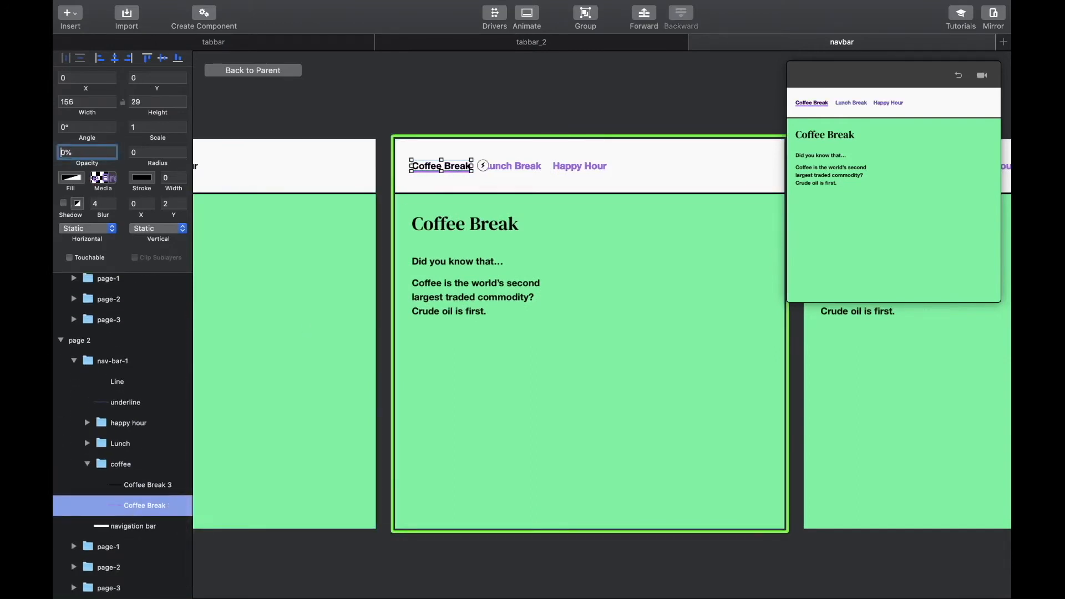
In the page 2 artboard's Lunch group, set the black Lunch Break layer's opacity to 0%
click(504, 163)
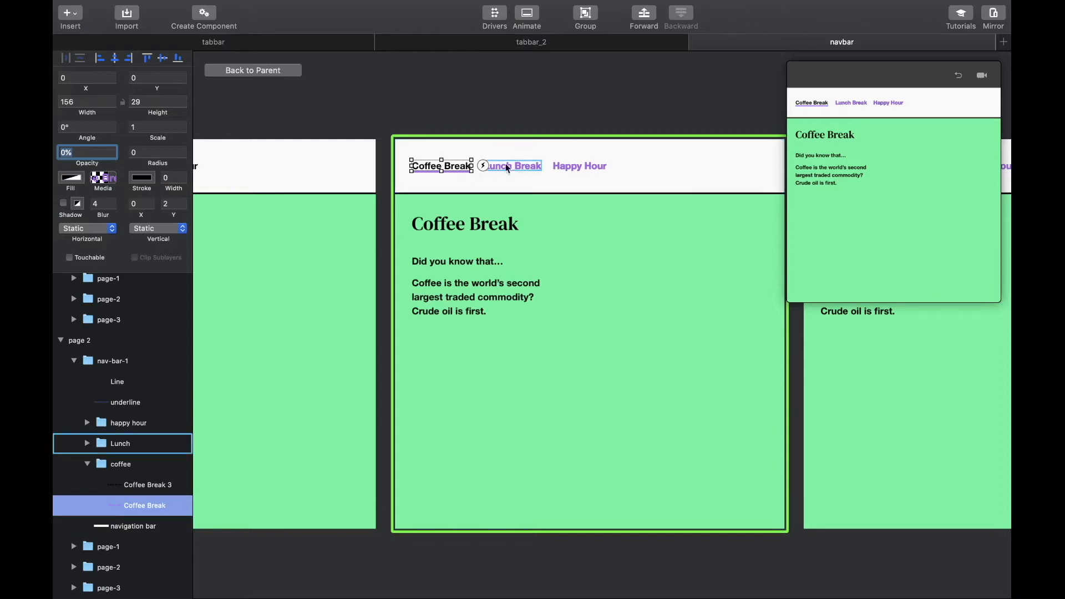
double_click(523, 169)
click(141, 481)
click(68, 153)
key(BackSpace)
key(BackSpace)
key(Return)
In the page 2 artboard's happy hour group, set the purple Happy Hour 2 layer's opacity to 0%
double_click(579, 166)
click(69, 153)
key(BackSpace)
key(BackSpace)
key(Return)
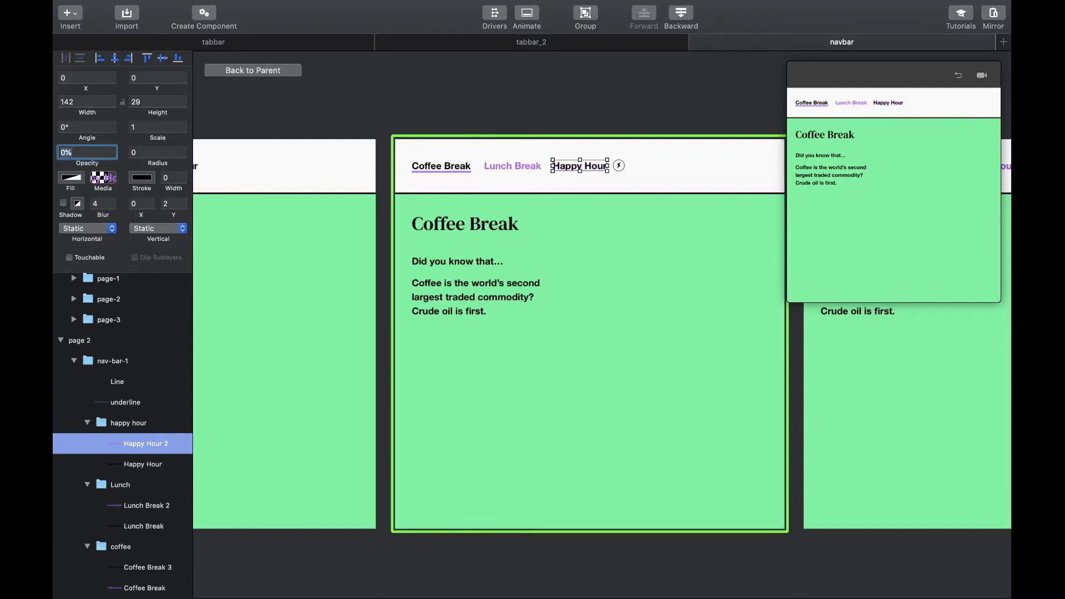
Move the page 2 artboard's underline layer horizontally to X 234, beneath the Lunch Break label
click(464, 172)
scroll(465, 174, up, 5)
key(shift+Right)
key(shift+Right)
key(shift+Right)
key(shift+Right)
key(shift+Right)
key(shift+Right)
key(shift+Right)
key(shift+Right)
key(shift+Right)
key(shift+Right)
key(shift+Right)
key(shift+Right)
key(shift+Right)
key(shift+Right)
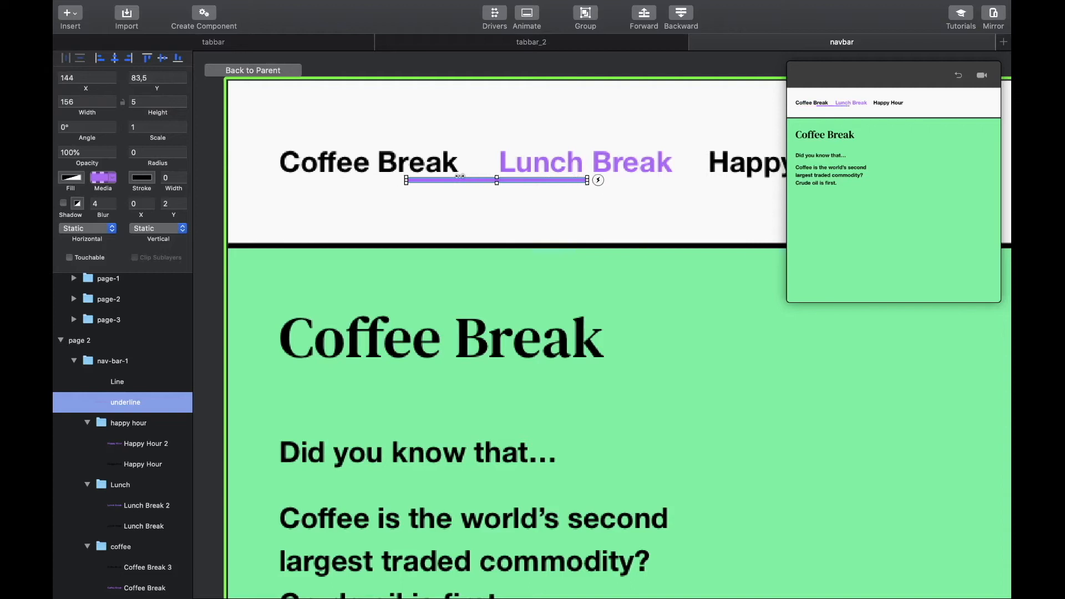
key(shift+Right)
key(shift+Right)
key(shift+Right)
key(shift+Right)
key(shift+Right)
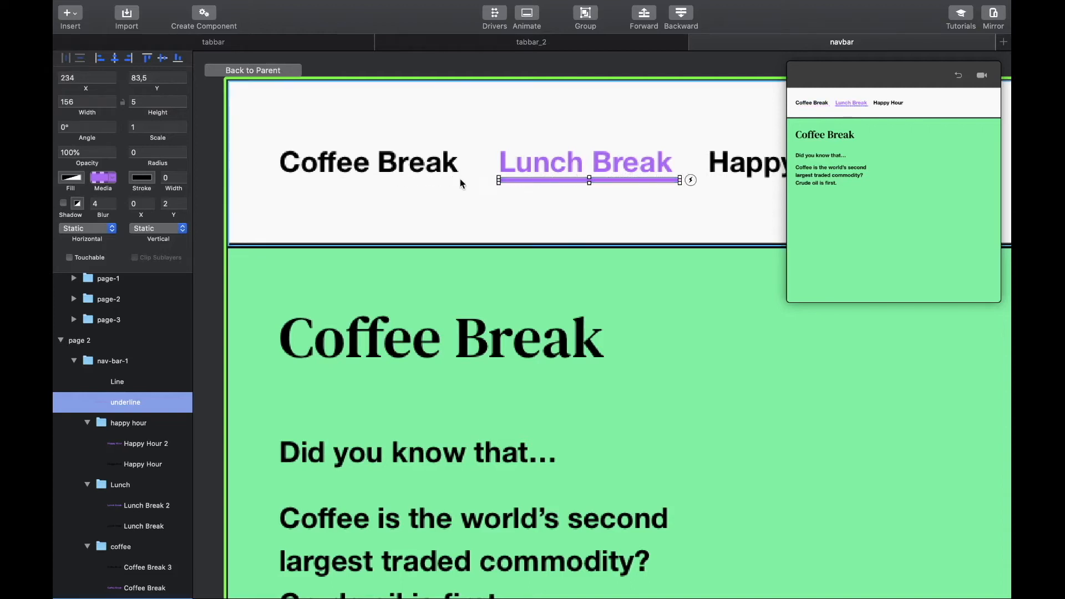
scroll(702, 181, up, 4)
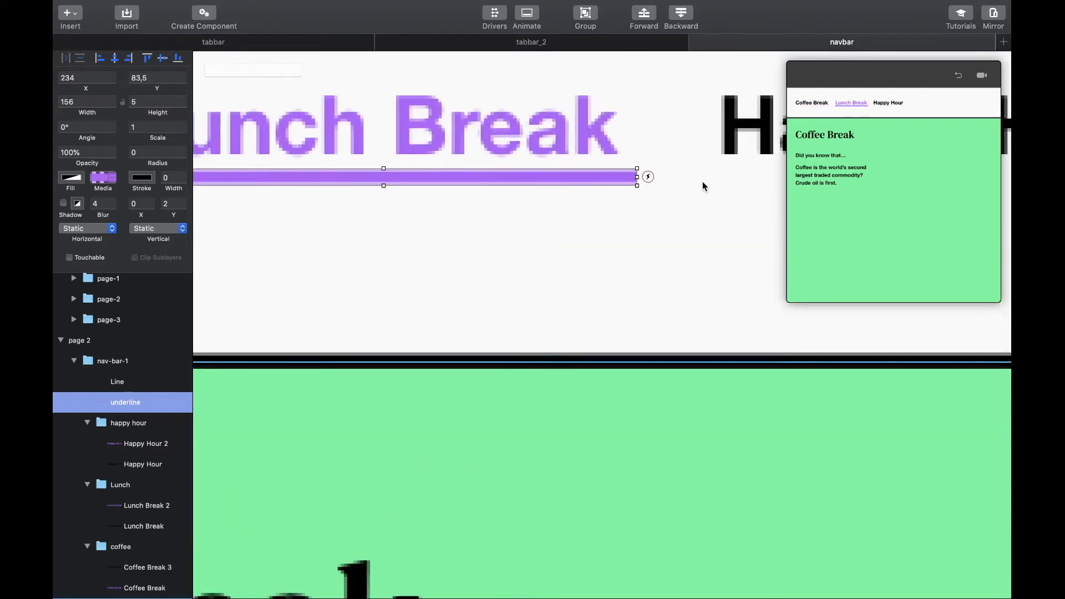
drag(633, 174, 622, 176)
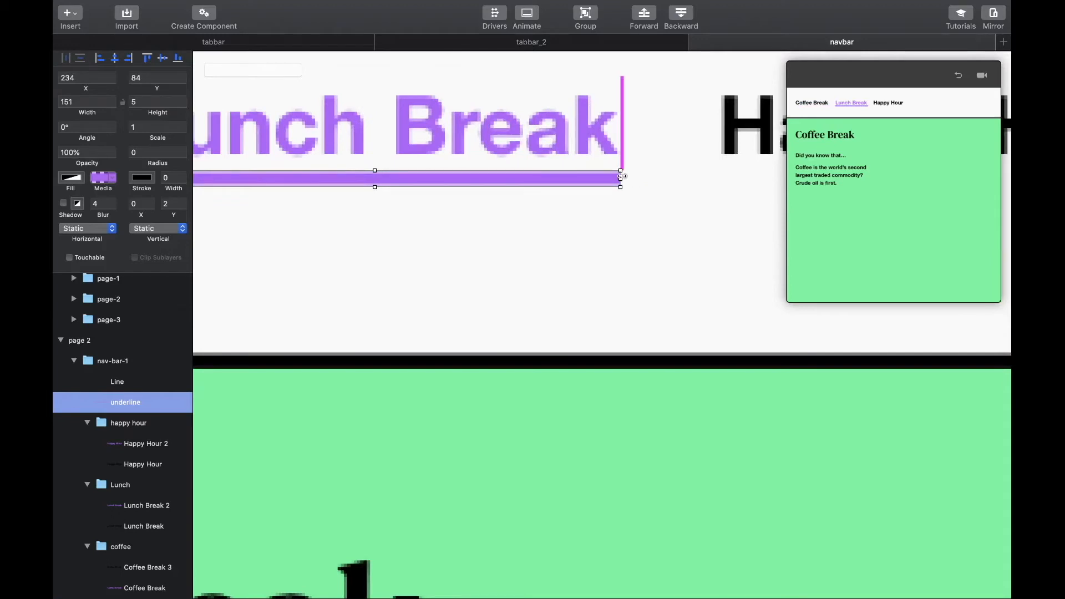
scroll(622, 178, left, 5)
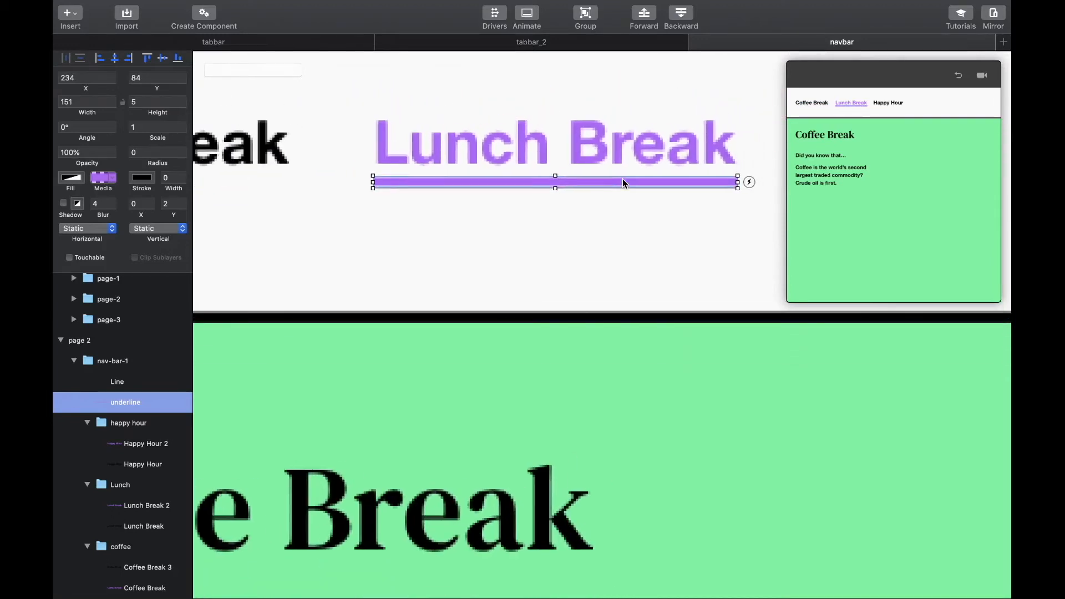
key(super+z)
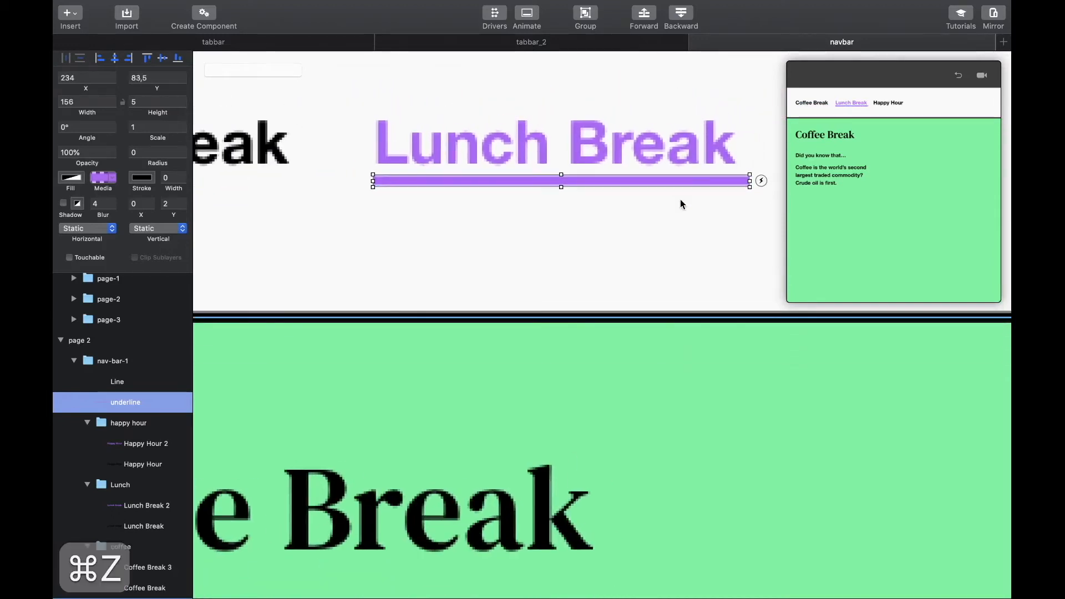
Shorten the page 2 artboard's underline from its far end to a width of 151, matching the Lunch Break label
scroll(680, 204, up, 2)
drag(757, 177, 746, 164)
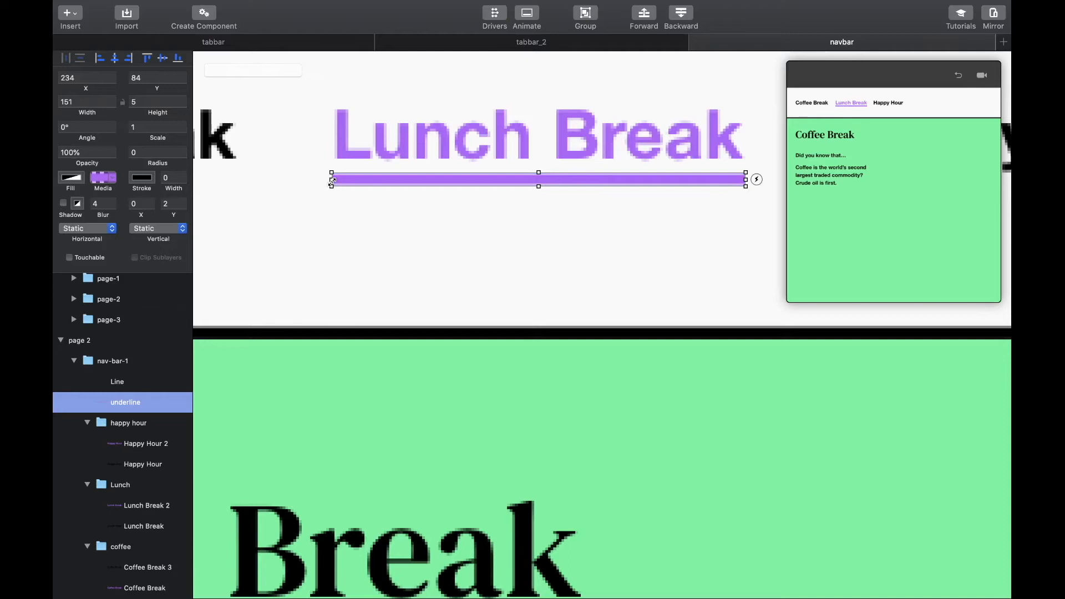
Fine-tune the near end of the page 2 underline so it aligns with the start of the Lunch Break label
drag(331, 179, 332, 180)
click(353, 220)
scroll(353, 221, down, 5)
scroll(354, 221, left, 3)
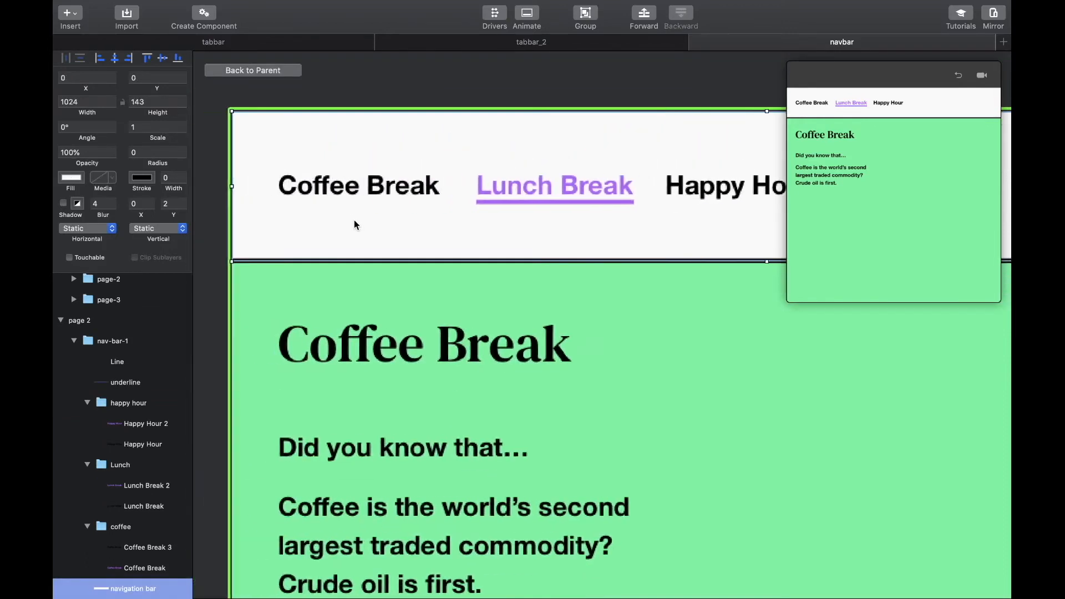
In the page 3 artboard's coffee group, set the purple Coffee Break layer's opacity to 0%
scroll(354, 220, down, 5)
scroll(401, 255, down, 3)
scroll(401, 255, right, 5)
click(490, 216)
scroll(491, 215, up, 5)
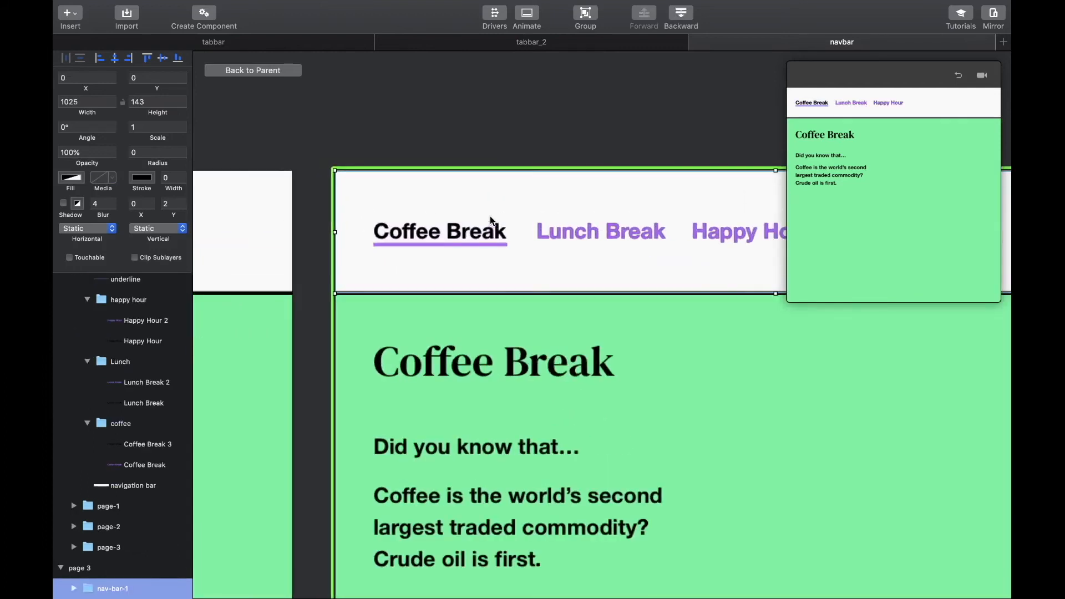
double_click(490, 227)
scroll(101, 467, down, 3)
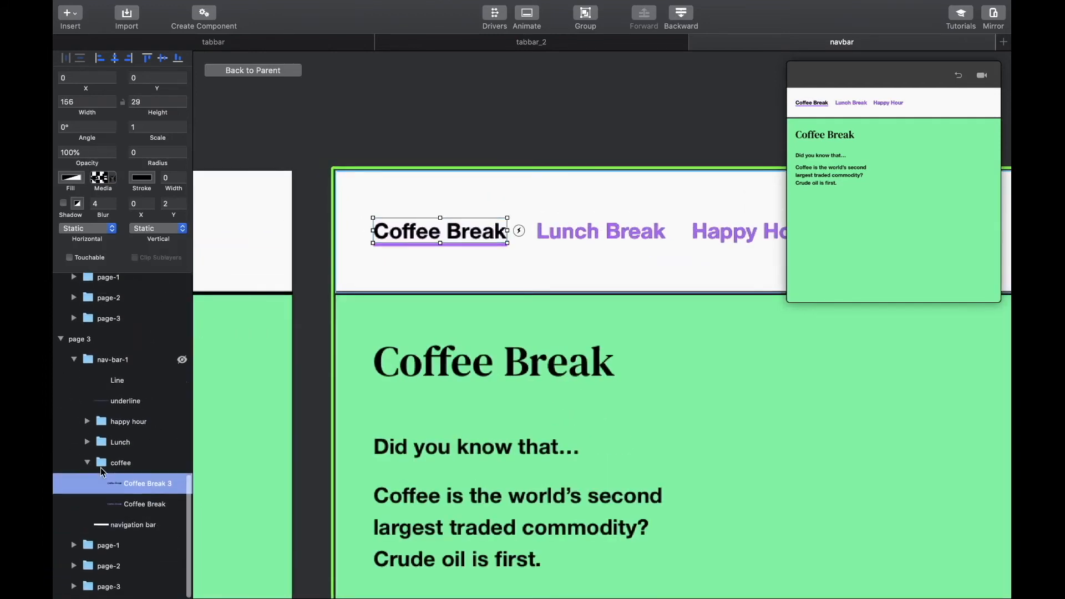
click(120, 504)
click(70, 154)
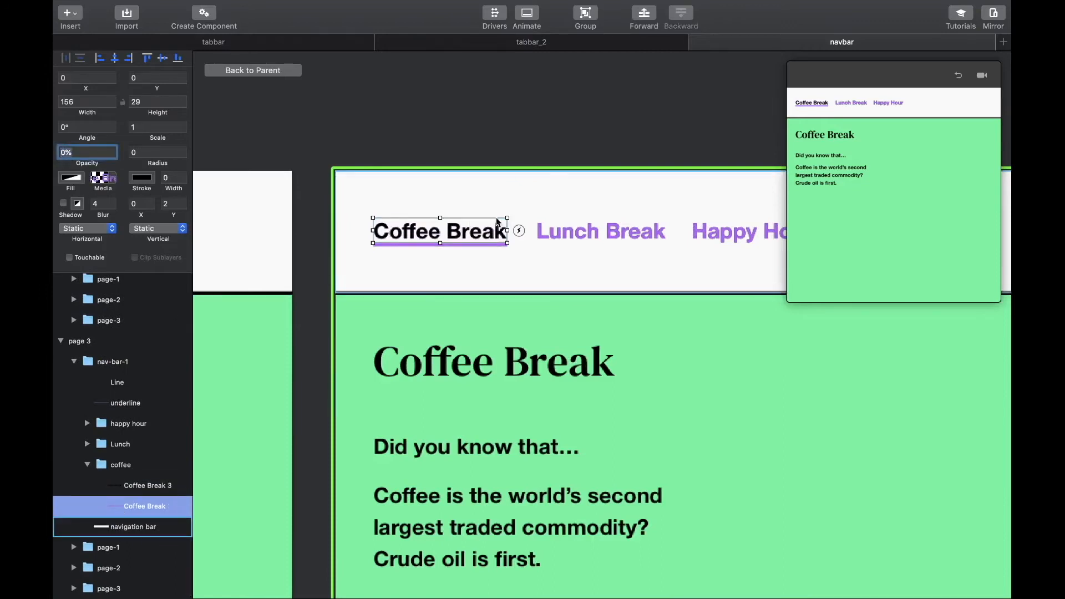
In the page 3 artboard's Lunch group, set the purple Lunch Break 2 layer's opacity to 0%
double_click(586, 232)
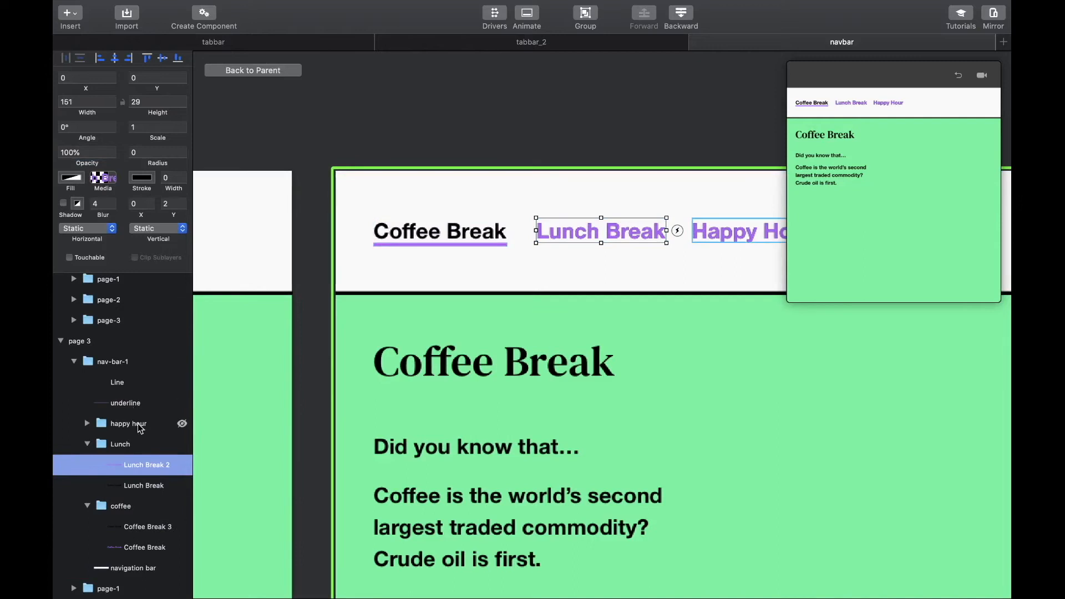
click(71, 152)
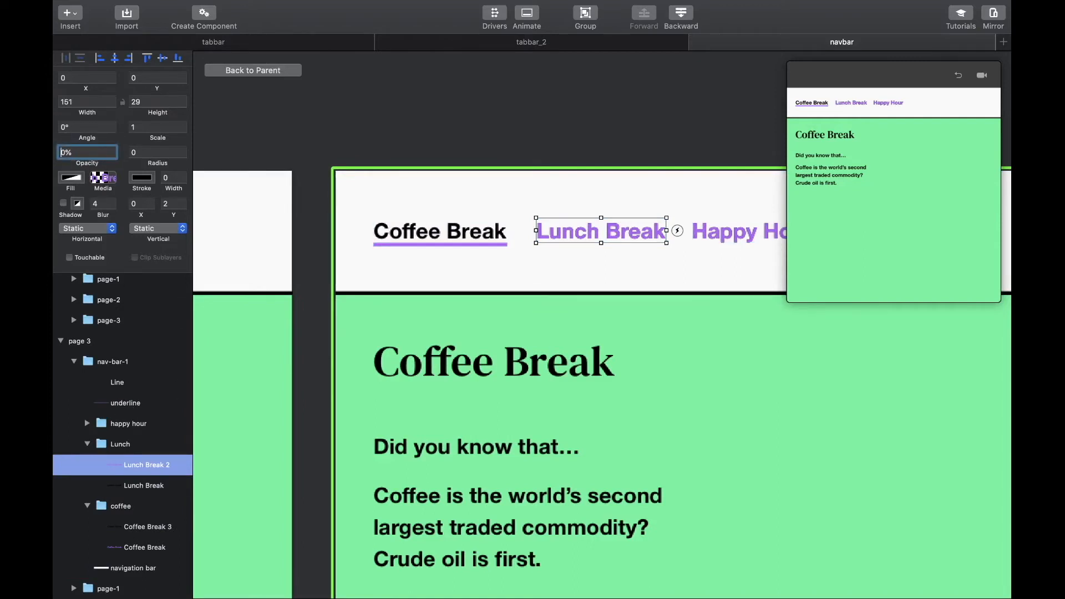
text(0)
key(Return)
Move the page 3 artboard's underline layer horizontally until it starts beneath the Happy Hour label
scroll(583, 259, right, 2)
click(469, 234)
scroll(450, 234, right, 3)
key(shift+Right)
key(shift+Right)
key(shift+Right)
key(shift+Right)
key(shift+Right)
key(shift+Right)
key(shift+Right)
key(shift+Right)
key(shift+Right)
key(shift+Right)
key(shift+Right)
key(shift+Right)
key(shift+Right)
key(shift+Right)
key(shift+Right)
key(shift+Right)
key(shift+Right)
key(shift+Right)
key(shift+Right)
key(shift+Right)
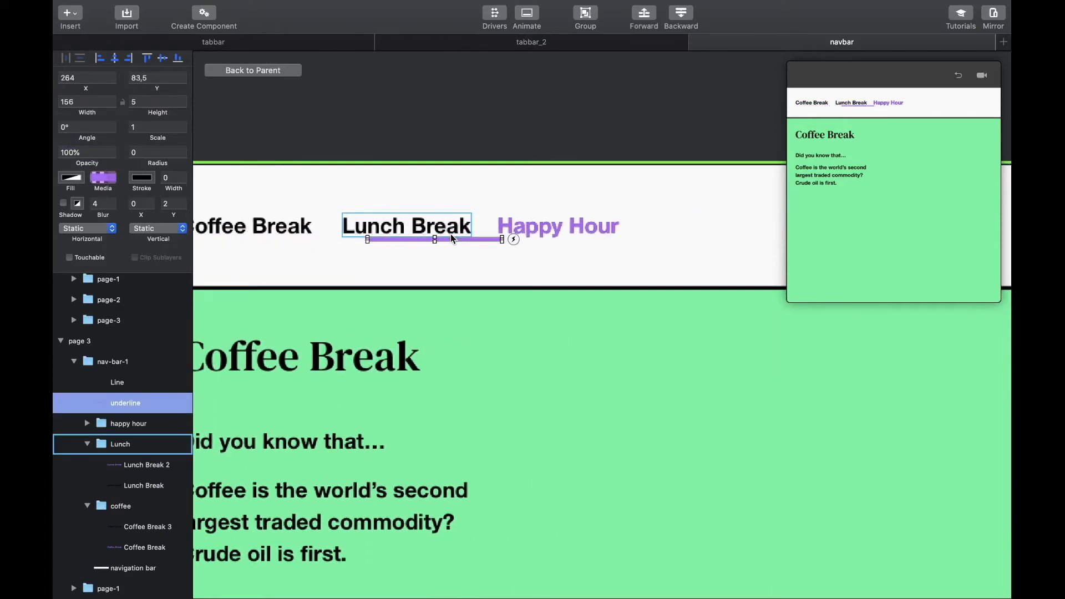
Shorten the page 3 underline from its far end to match the width of the Happy Hour label
scroll(538, 229, up, 5)
scroll(541, 228, right, 3)
drag(692, 268, 663, 264)
click(675, 330)
scroll(674, 330, down, 8)
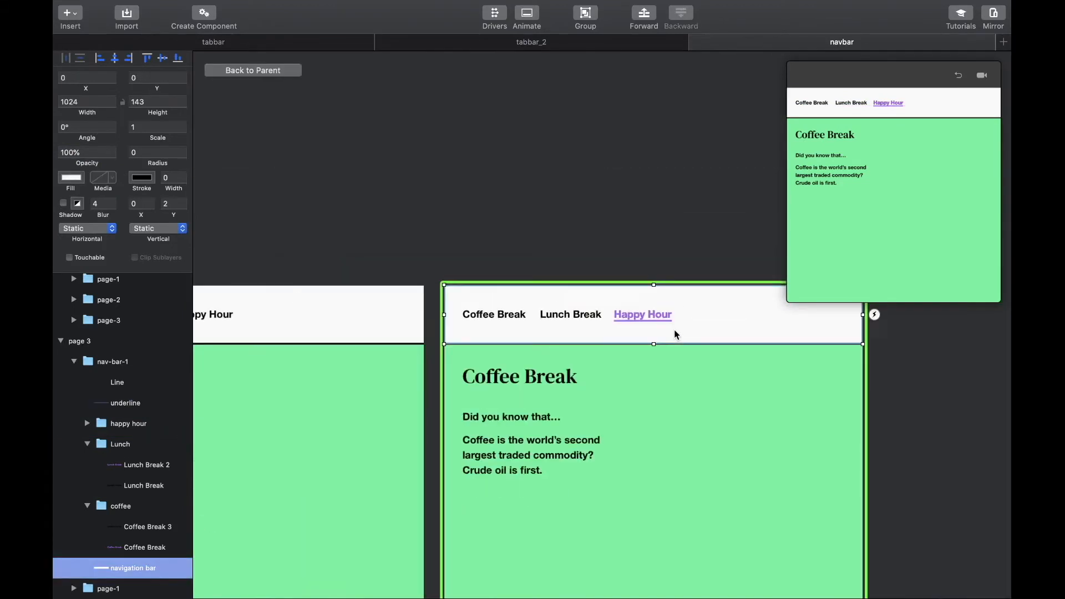
Collapse the expanded nav-bar-1 groups of the three page artboards in the layer list
scroll(138, 491, down, 2)
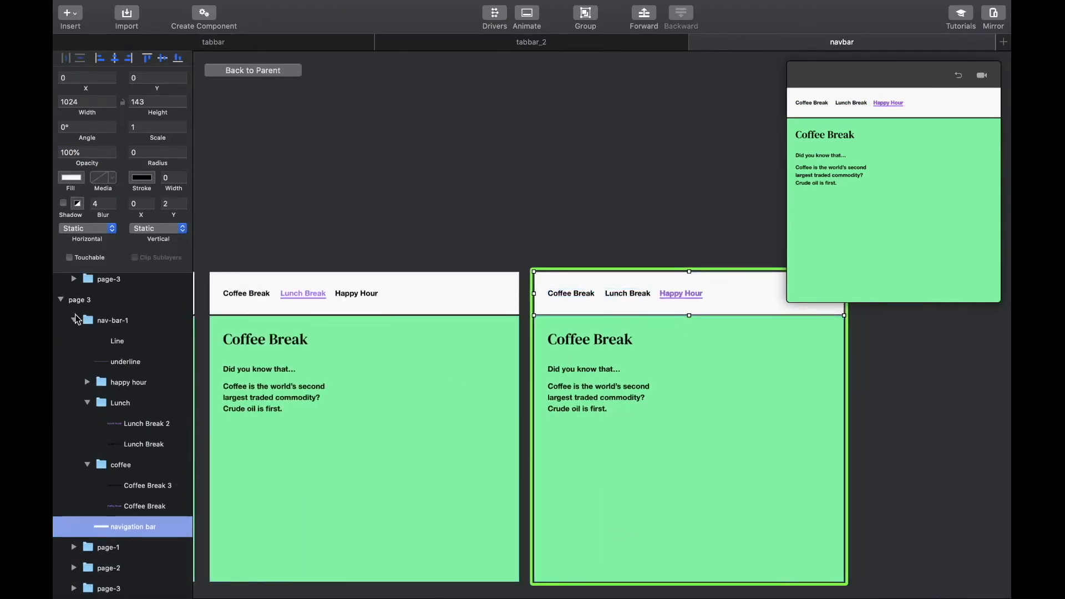
click(87, 377)
scroll(80, 375, down, 2)
click(74, 279)
scroll(73, 280, up, 5)
click(73, 300)
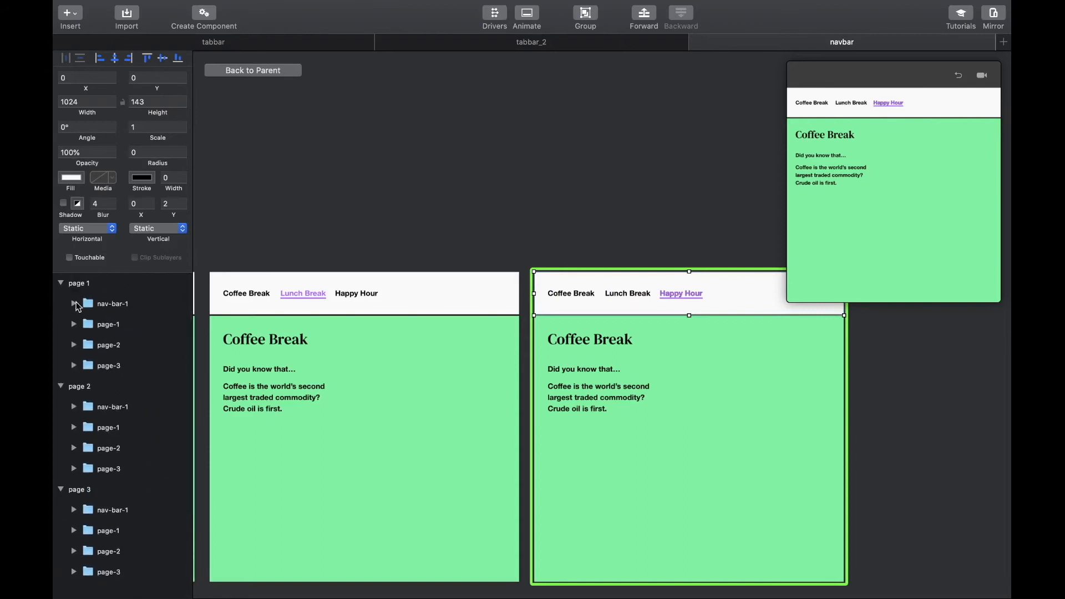
In the page 3 artboard's happy hour group, set the black Happy Hour layer's opacity to 0%
scroll(438, 307, down, 4)
scroll(637, 293, up, 10)
click(476, 335)
scroll(135, 533, down, 3)
click(135, 533)
click(70, 152)
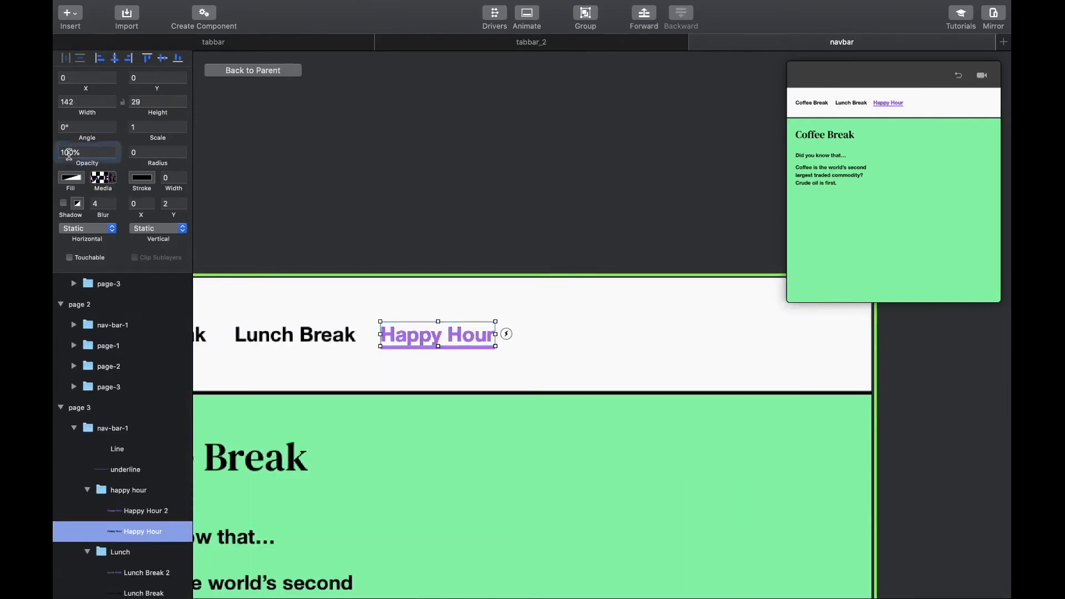
text(0)
click(464, 199)
Delete the page-1 and page-3 groups from the page 2 artboard, keeping only the Lunch Break content
scroll(464, 200, down, 6)
scroll(463, 199, left, 2)
scroll(463, 200, up, 1)
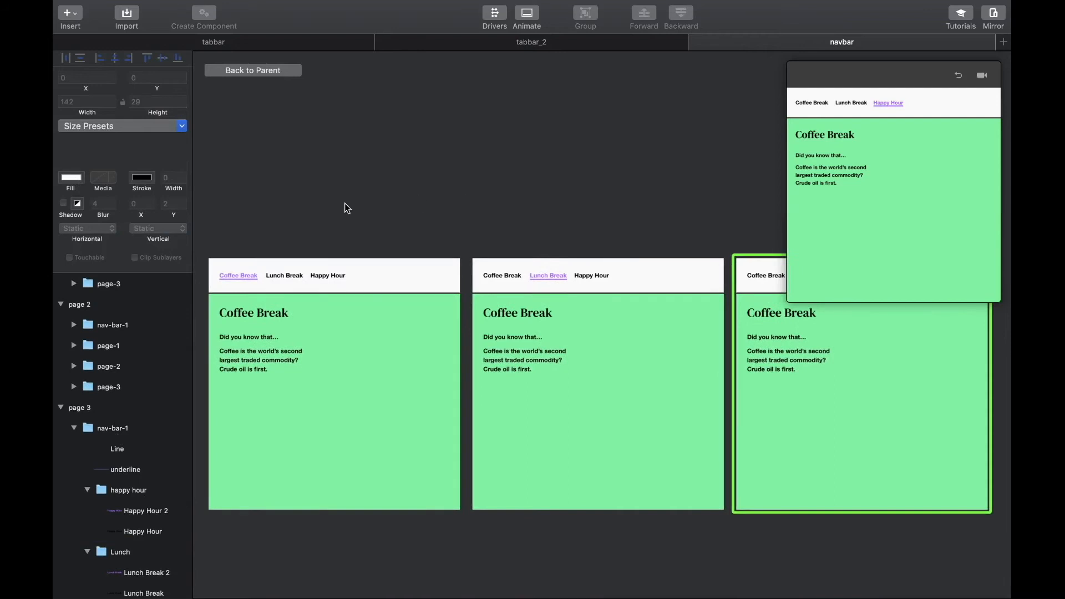
scroll(281, 199, left, 1)
click(109, 345)
super+click(112, 388)
key(Delete)
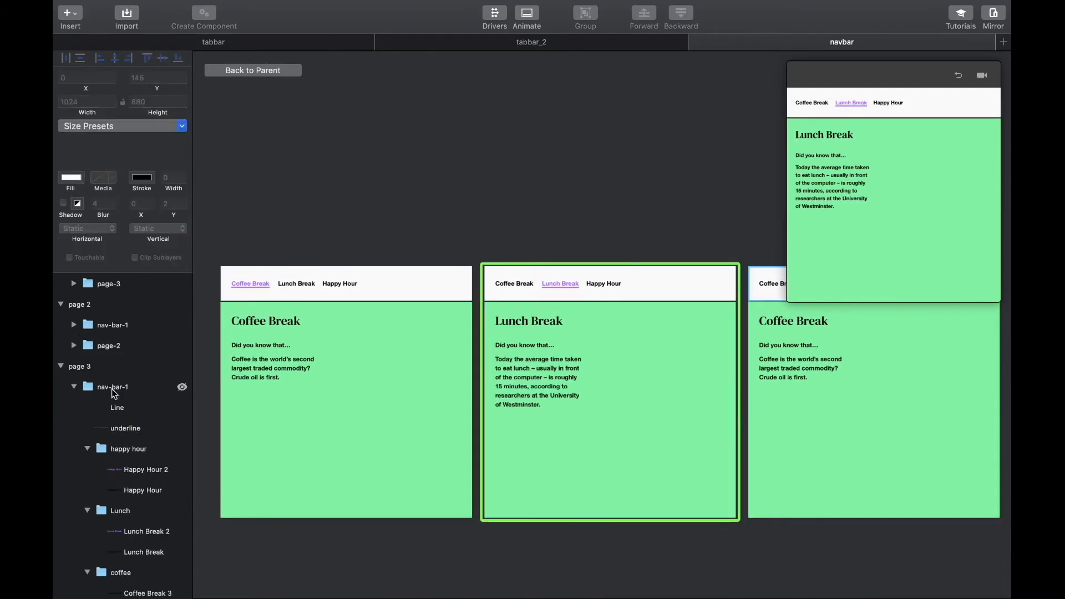
Delete the page-1 and page-2 groups from the page 3 artboard, keeping only the Happy Hour content
scroll(428, 371, right, 10)
click(543, 404)
scroll(168, 491, down, 3)
super+click(122, 569)
key(Delete)
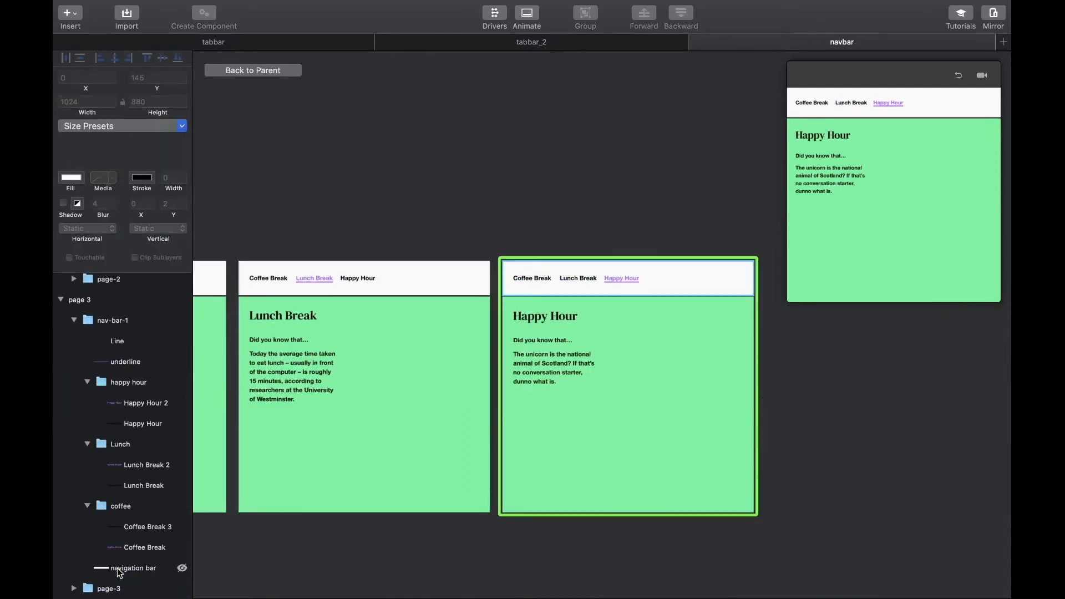
Delete the page-2 and page-3 groups from the page 1 artboard, keeping only the Coffee Break content
scroll(431, 405, left, 10)
click(432, 405)
click(109, 305)
super+click(106, 322)
key(Delete)
key(super+1)
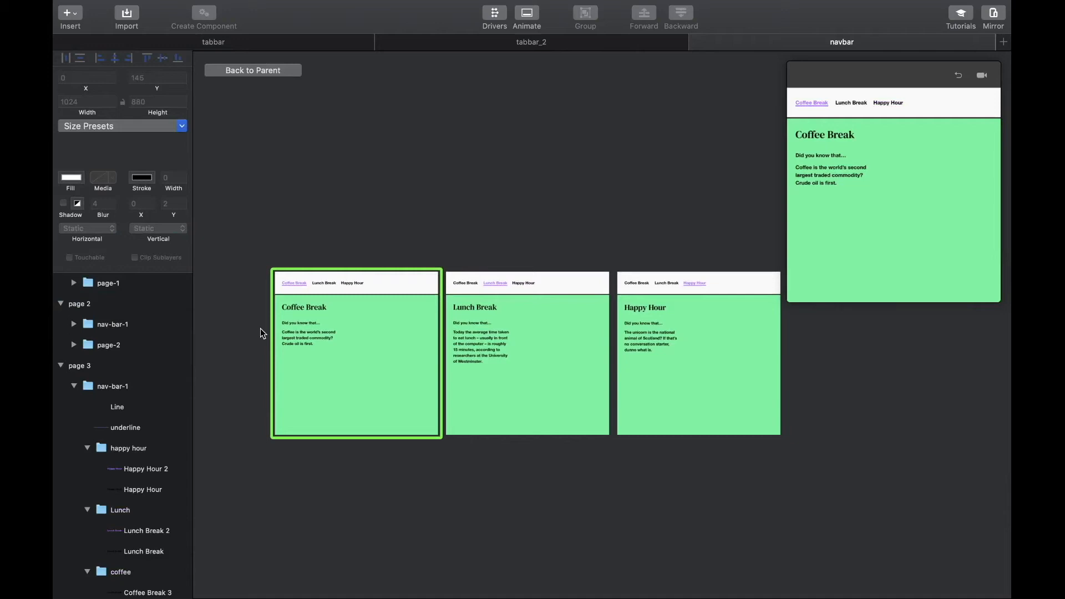
Add a Tap event from the Lunch group on the page 1 artboard to the page 2 artboard
scroll(260, 329, up, 5)
scroll(318, 304, right, 1)
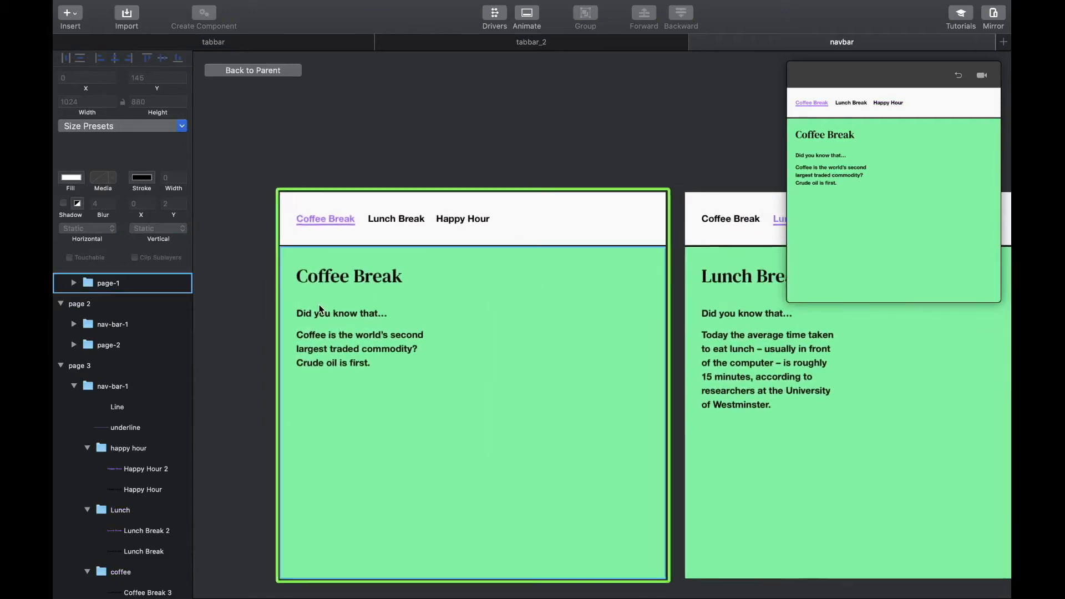
click(390, 222)
click(396, 221)
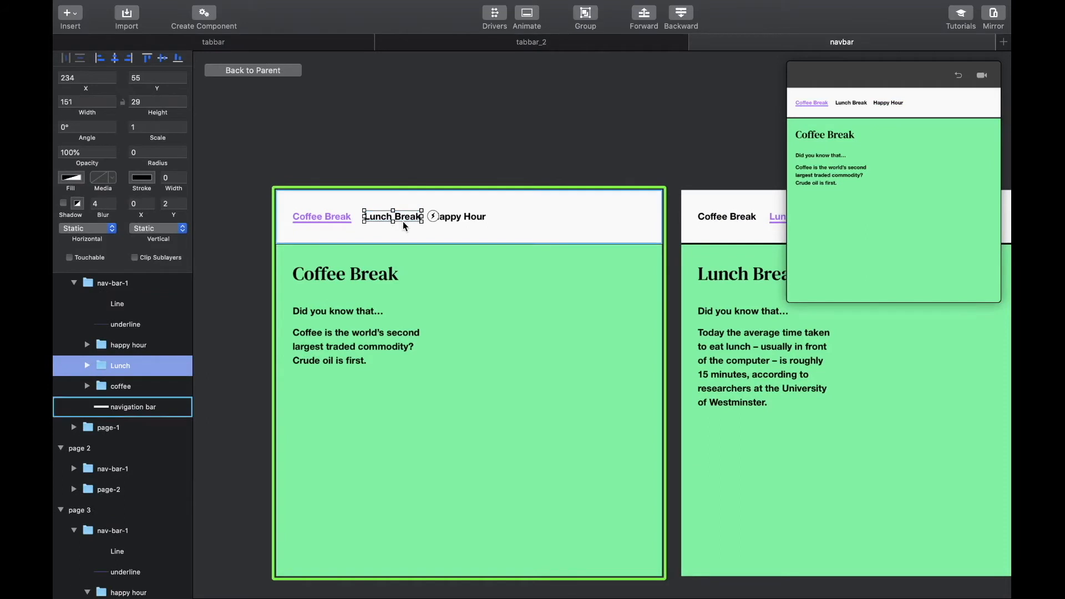
click(435, 220)
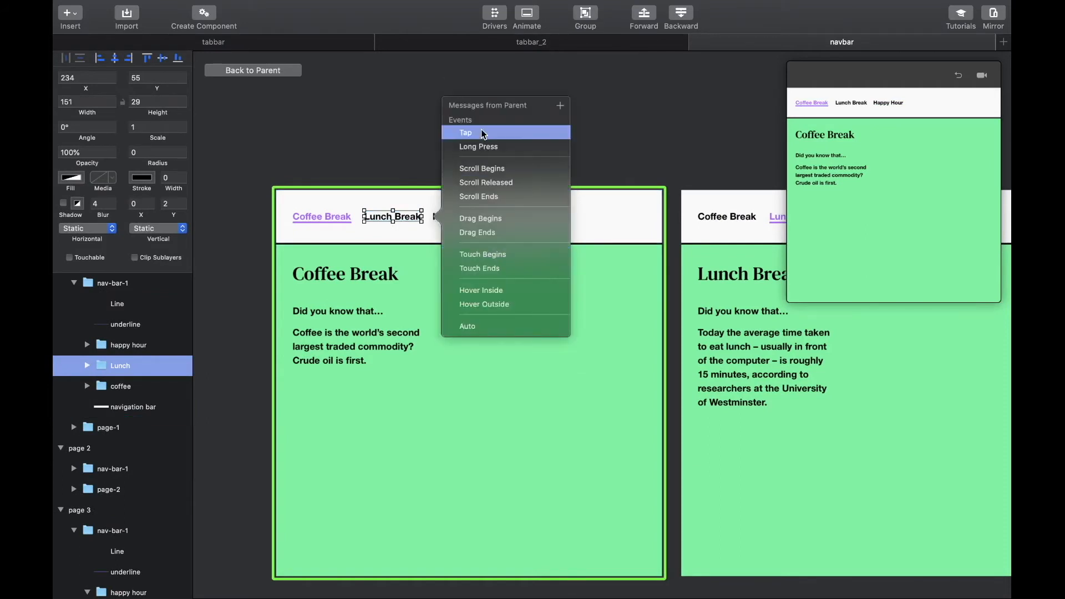
click(464, 133)
drag(483, 131, 623, 227)
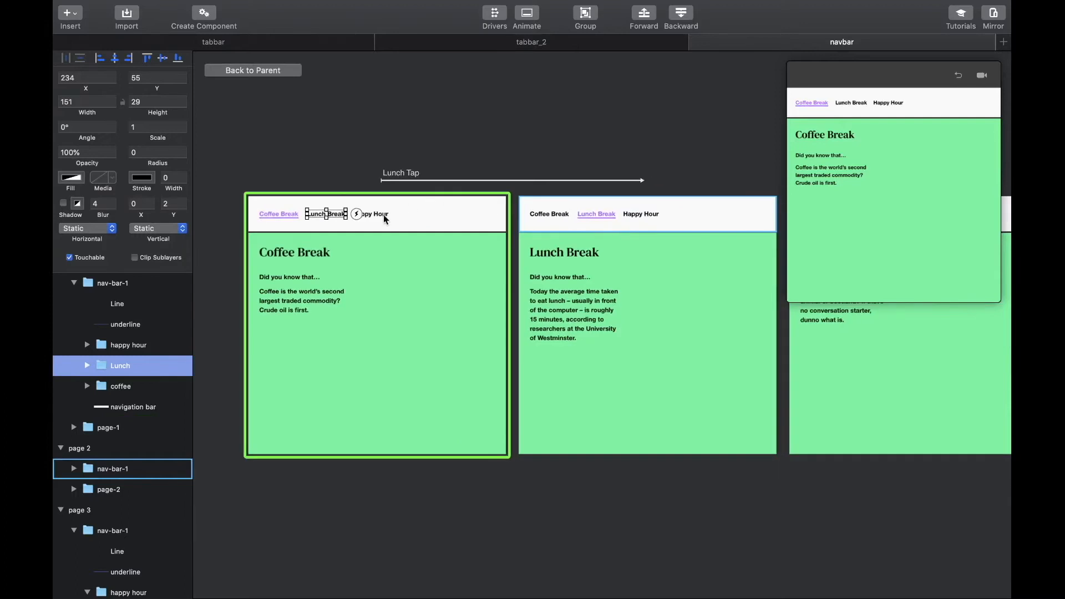
Add a Tap event from the happy hour group on the page 1 artboard to the page 3 artboard
click(382, 214)
click(400, 213)
drag(446, 133, 755, 246)
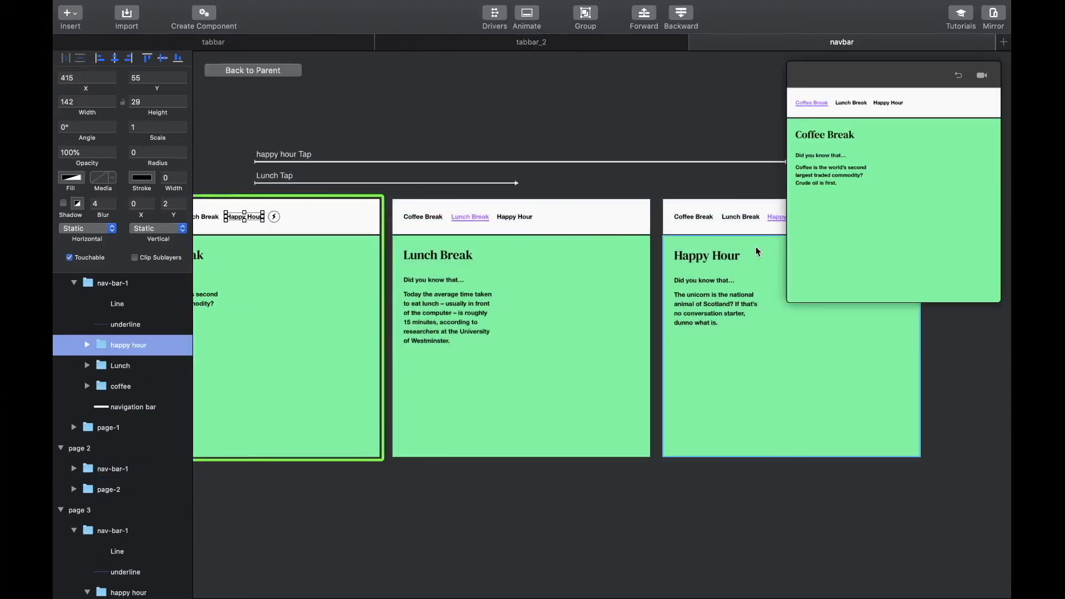
Add a Tap event from the happy hour group on the page 2 artboard to the page 3 artboard
click(514, 216)
click(515, 216)
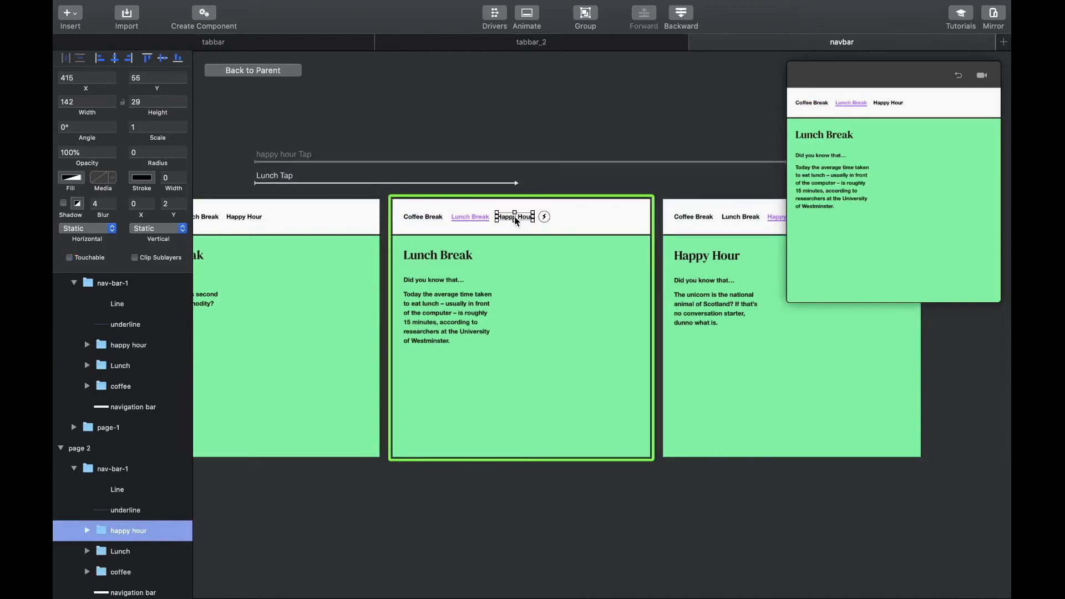
click(543, 216)
drag(584, 131, 770, 274)
Add a Tap event from the coffee group on the page 2 artboard back to the page 1 artboard
click(427, 218)
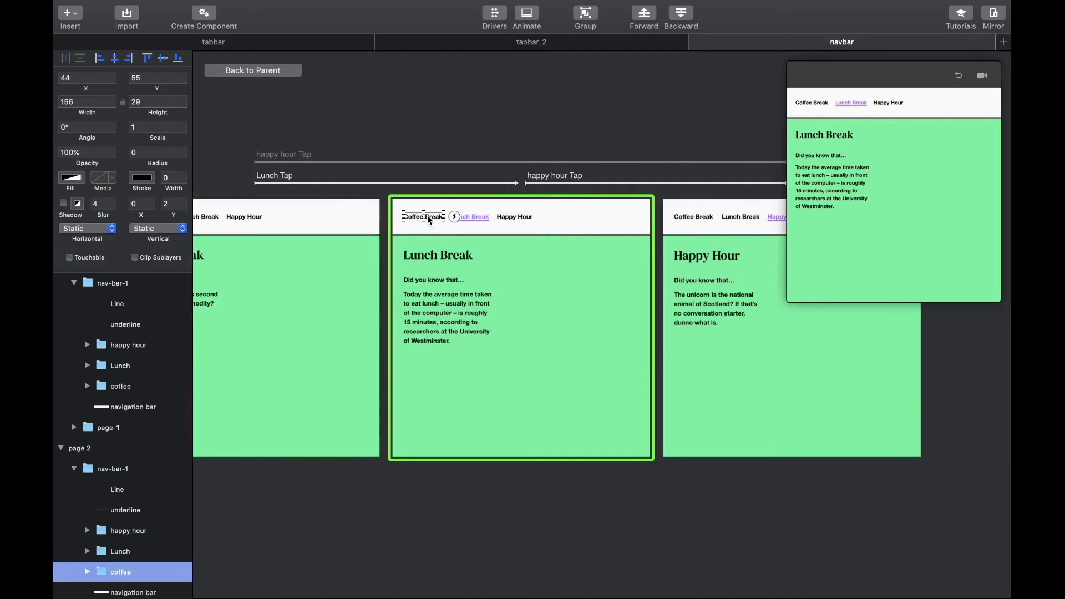
click(453, 216)
drag(499, 132, 298, 247)
Add a Tap event from the coffee group on the page 3 artboard back to the page 1 artboard
scroll(567, 258, right, 5)
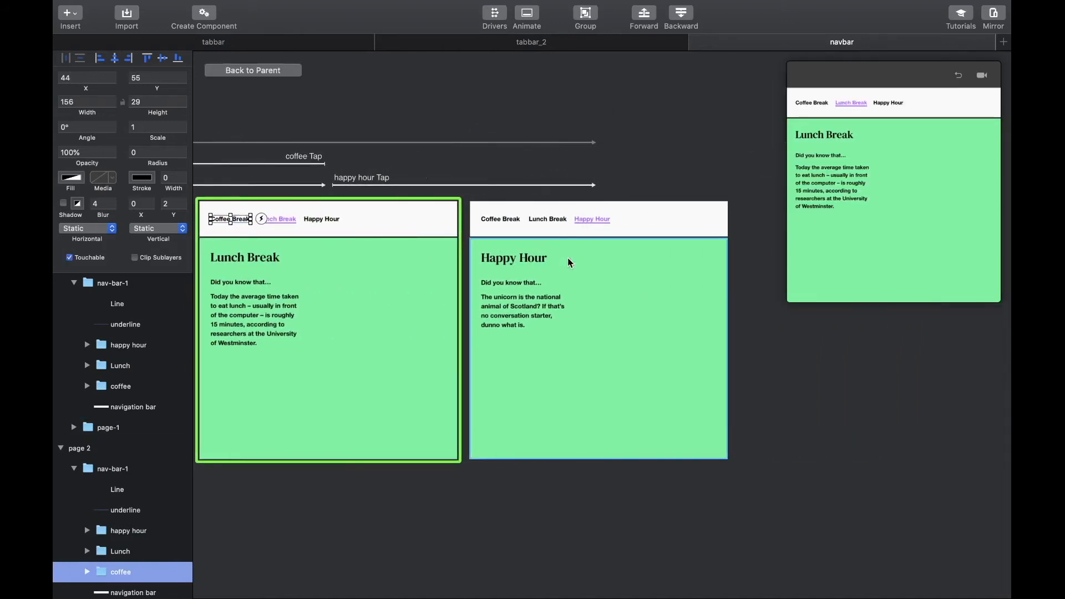
click(496, 218)
click(496, 219)
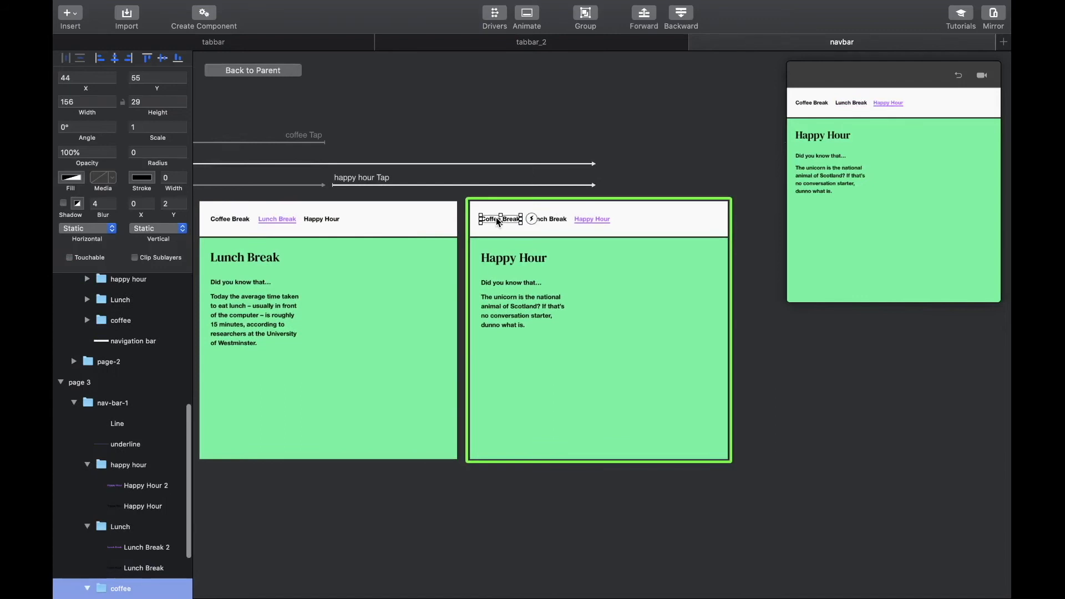
click(533, 218)
drag(564, 135, 298, 207)
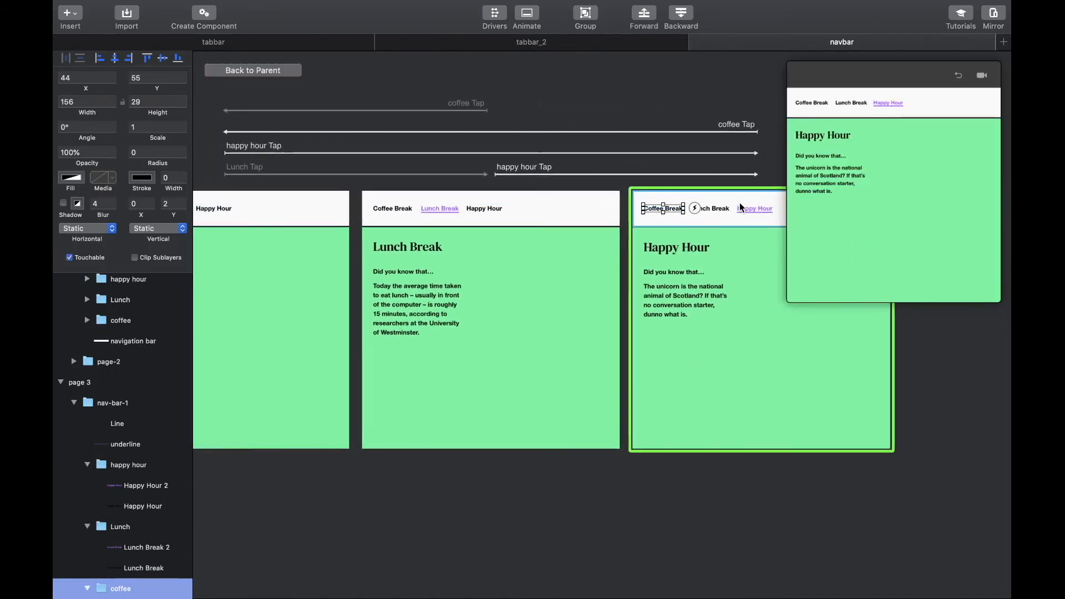
Add a Tap event from the Lunch group on the page 3 artboard back to the page 2 artboard
click(715, 210)
click(736, 208)
drag(773, 128, 456, 208)
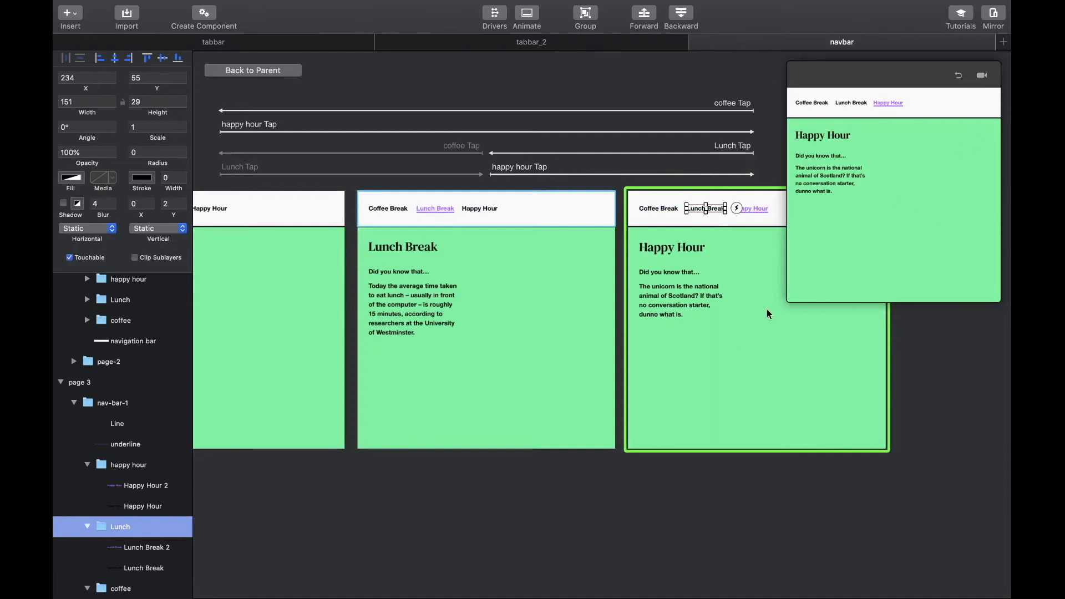
Test the Coffee Break, Lunch Break and Happy Hour links in an enlarged preview, and shrink the preview again
drag(787, 300, 578, 432)
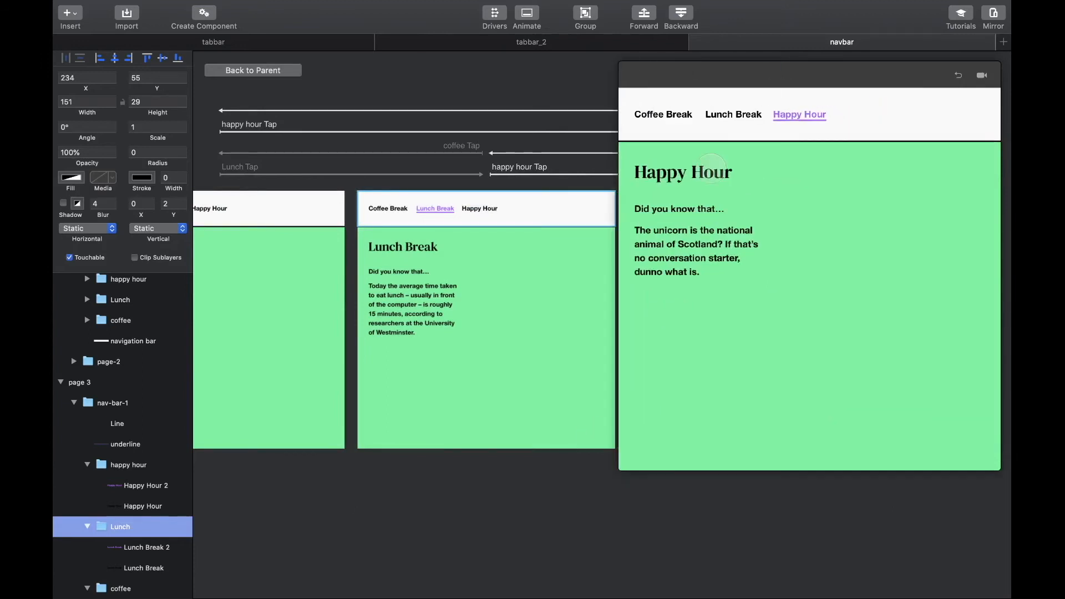
click(739, 115)
click(663, 114)
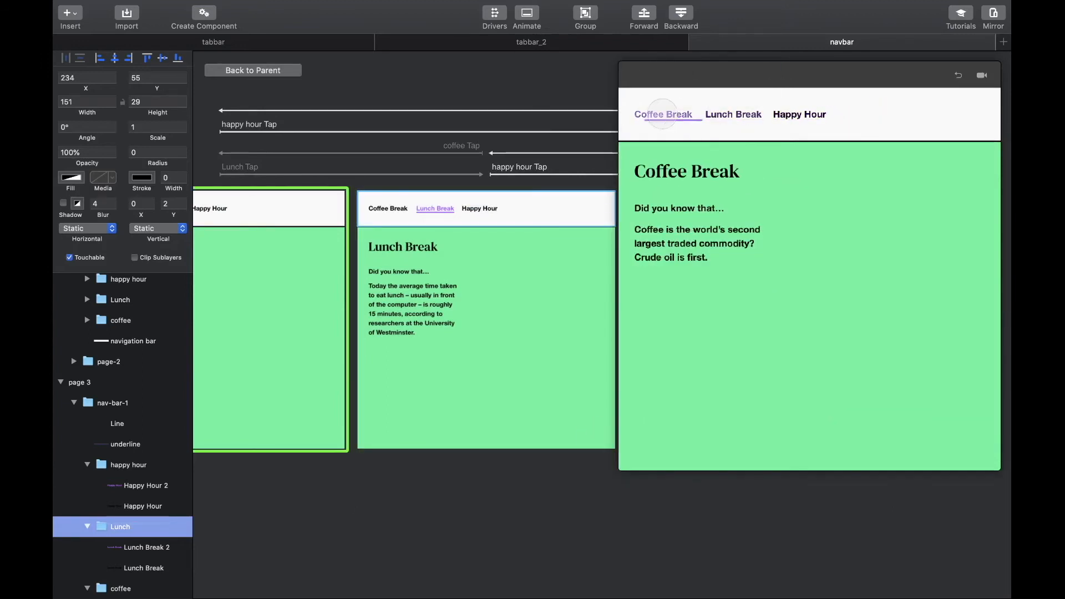
click(733, 114)
click(801, 112)
click(663, 114)
click(727, 116)
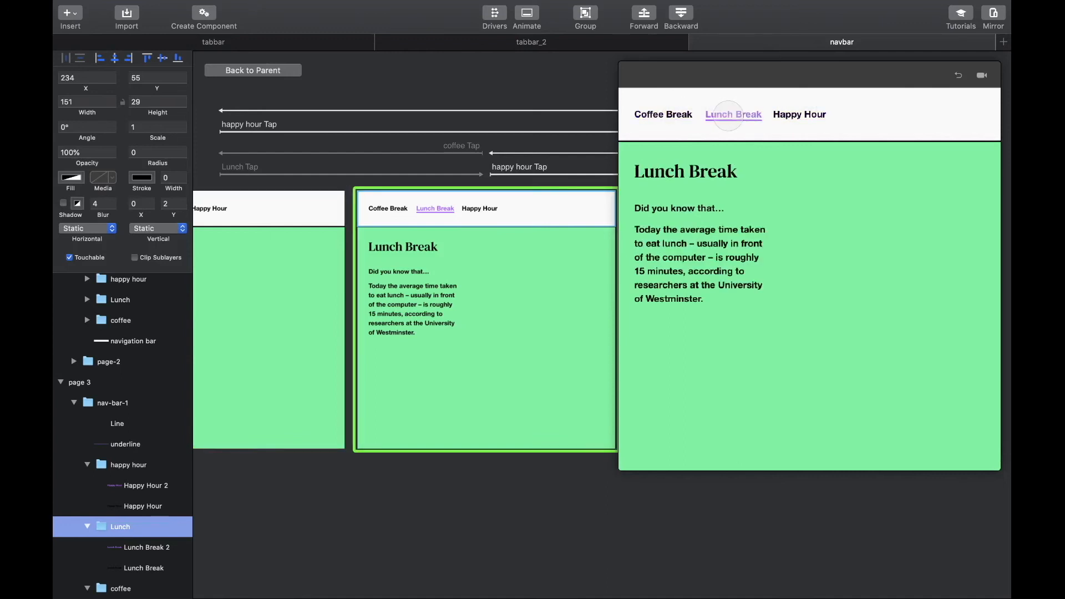
click(444, 471)
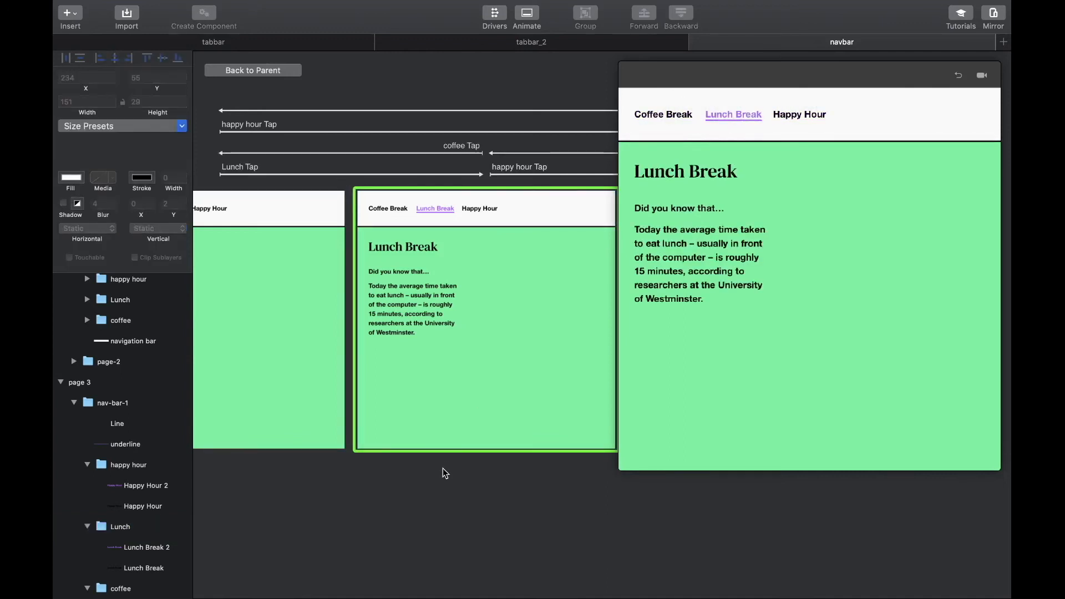
drag(618, 471, 845, 322)
Collapse the nav-bar-1 group in each page artboard so only the top-level groups are listed
scroll(564, 414, left, 6)
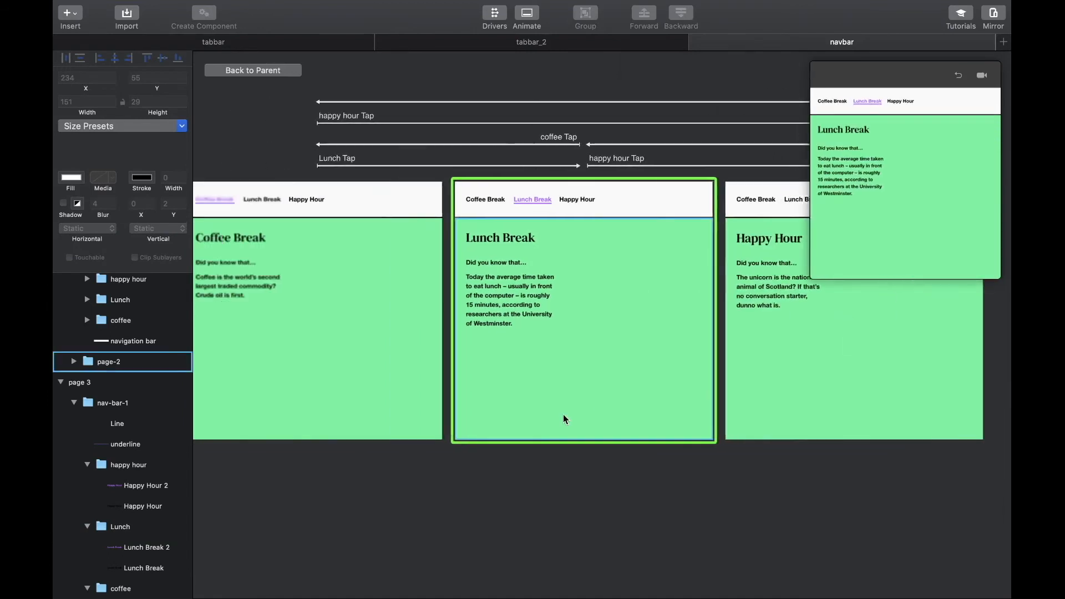
scroll(564, 414, up, 1)
click(74, 403)
click(73, 382)
click(74, 305)
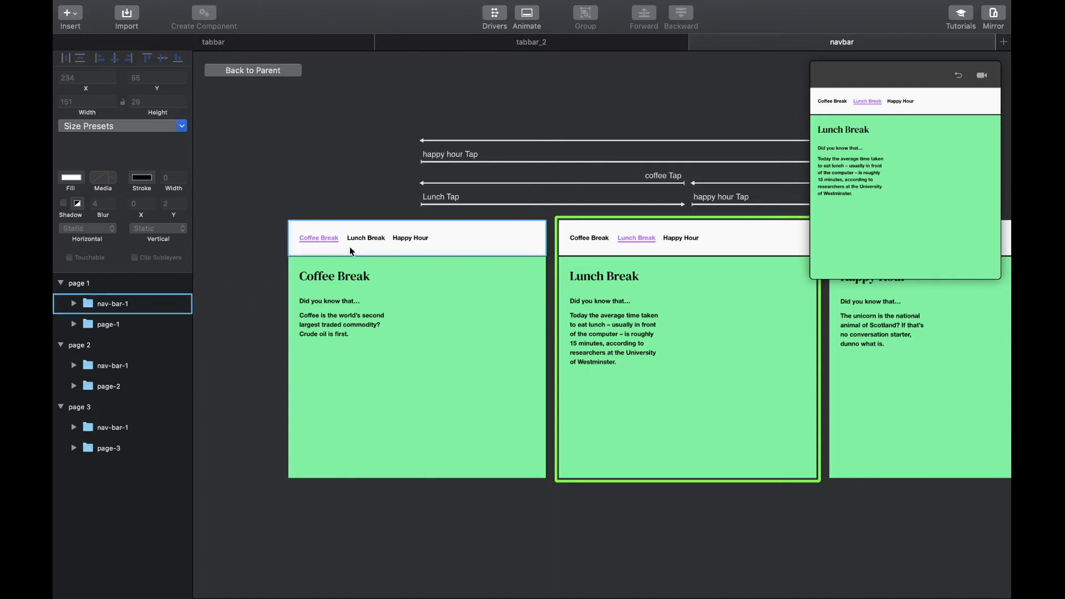
Select both the Lunch Break 2 and Lunch Break layers in the page 1 artboard's Lunch group
scroll(349, 250, up, 5)
double_click(397, 218)
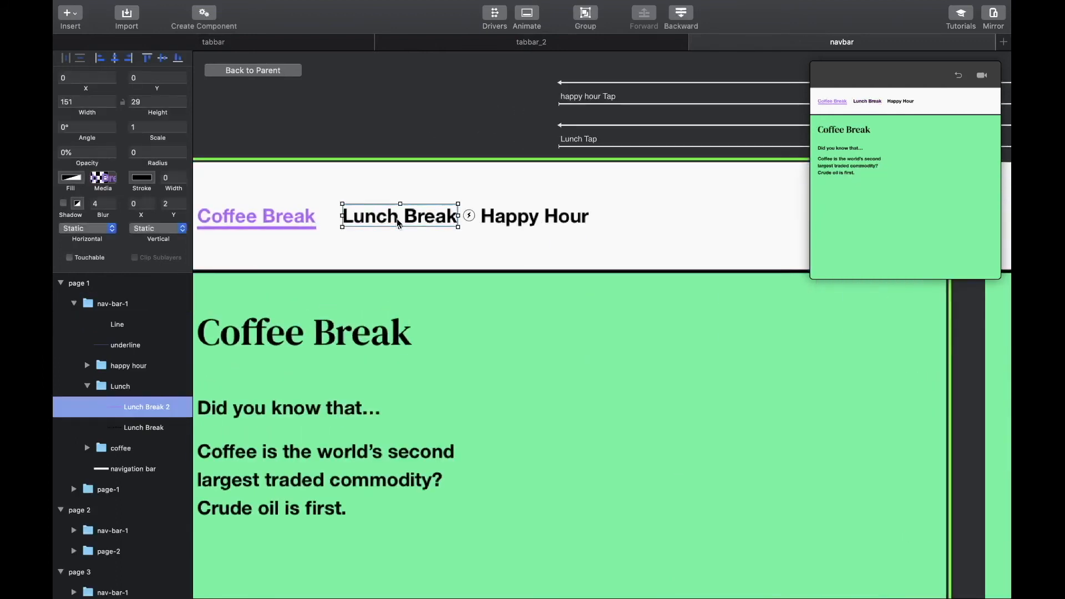
shift+click(134, 427)
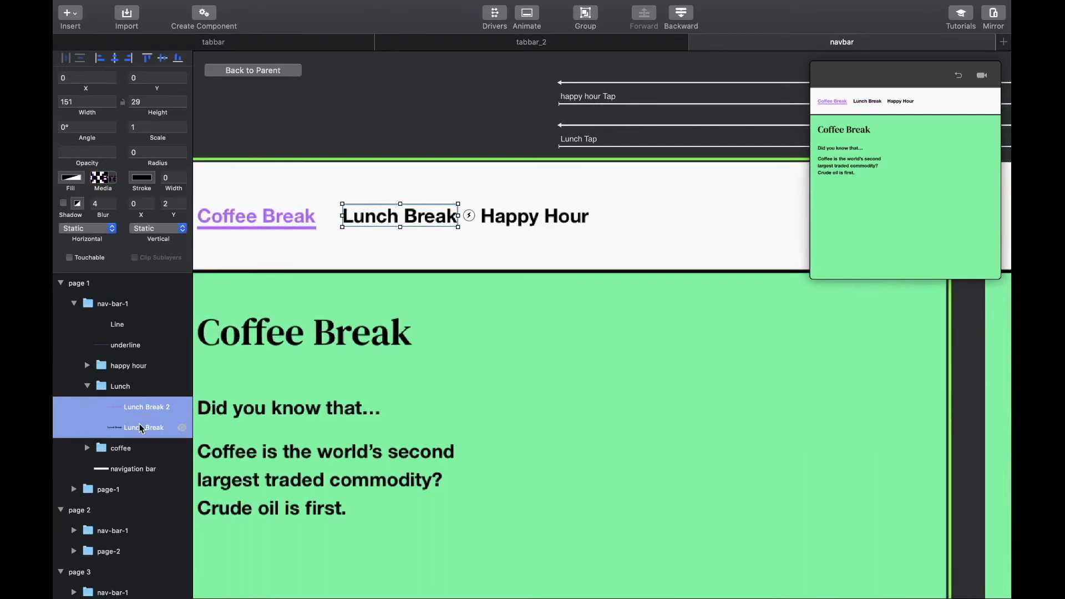